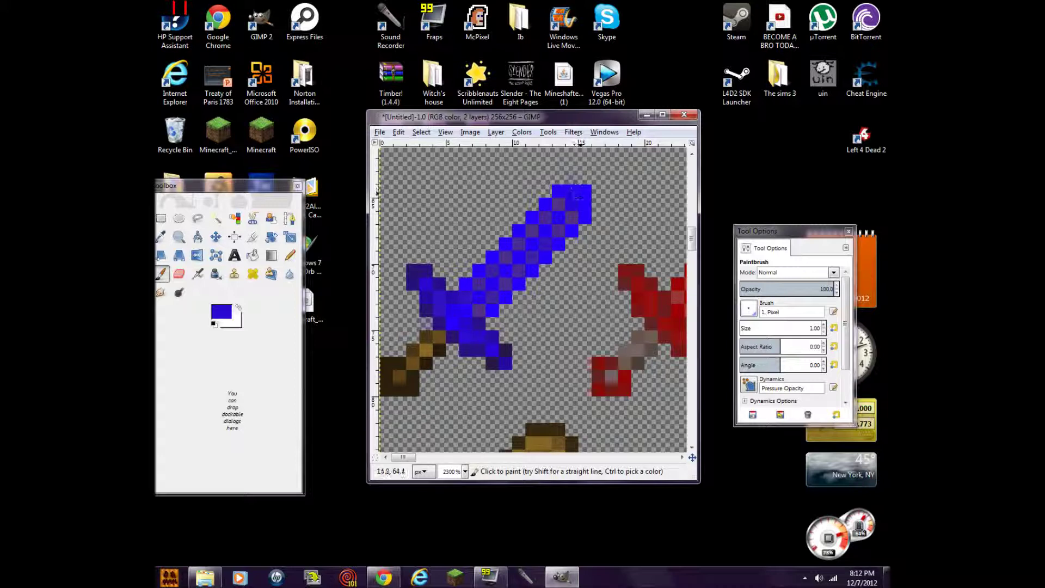
# - Sample the grey-brown from the red sword's handle and paint it over the blue sword's brown handle pixels with the Paintbrush
pyautogui.press('ctrl')
pyautogui.press('ctrl')
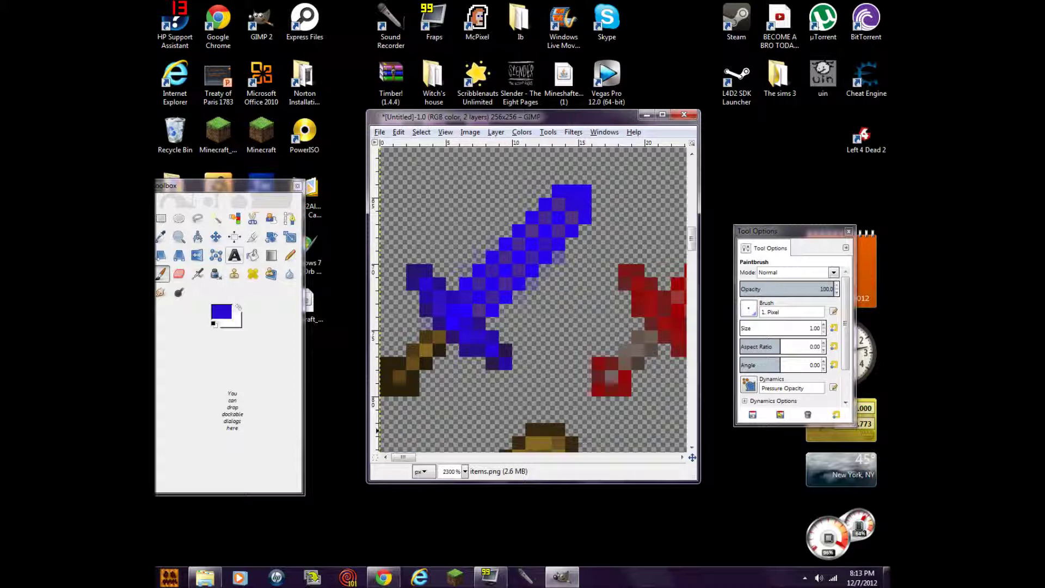
pyautogui.click(161, 236)
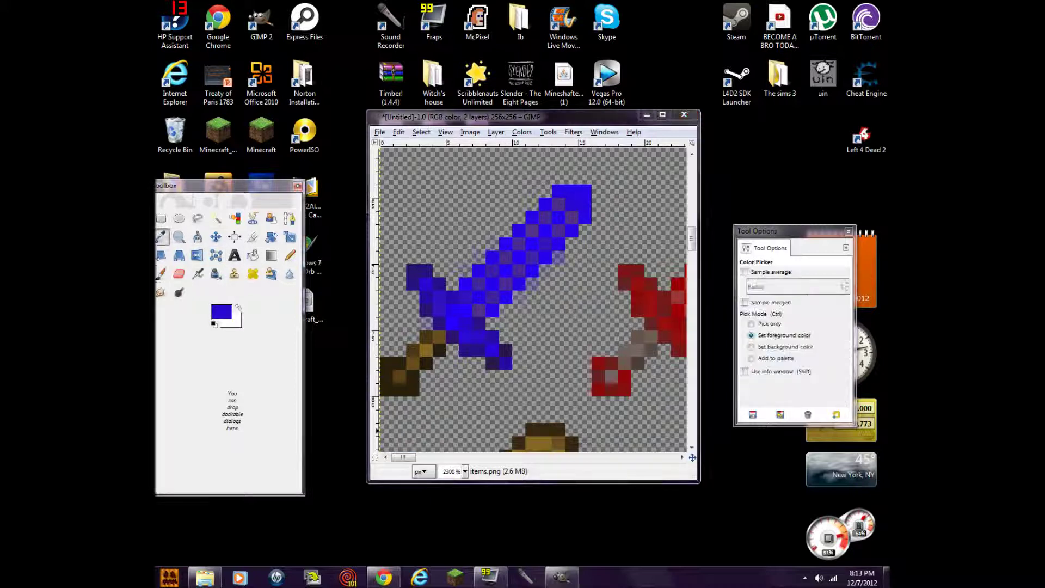
pyautogui.click(639, 353)
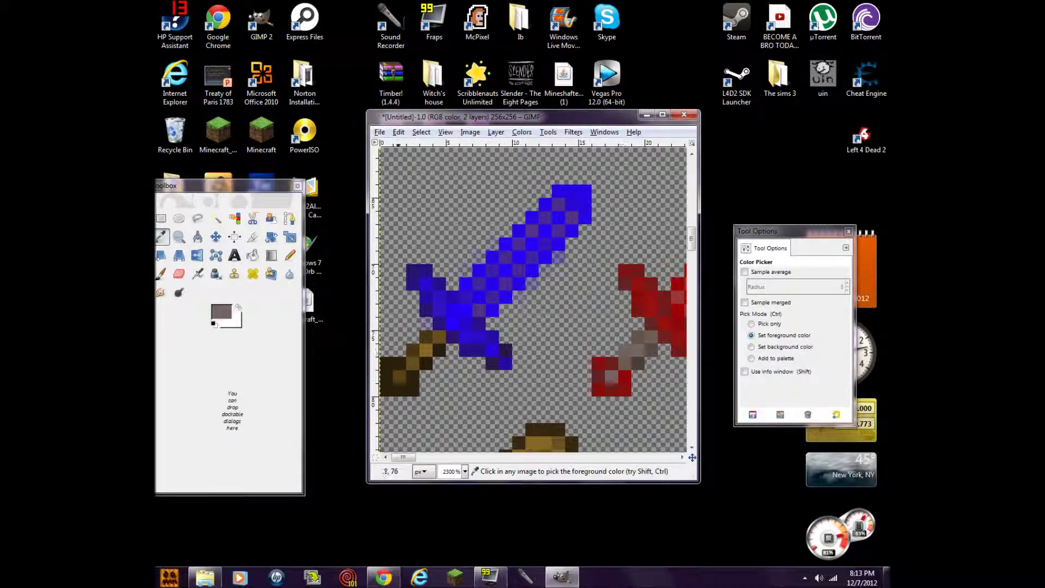
pyautogui.click(161, 274)
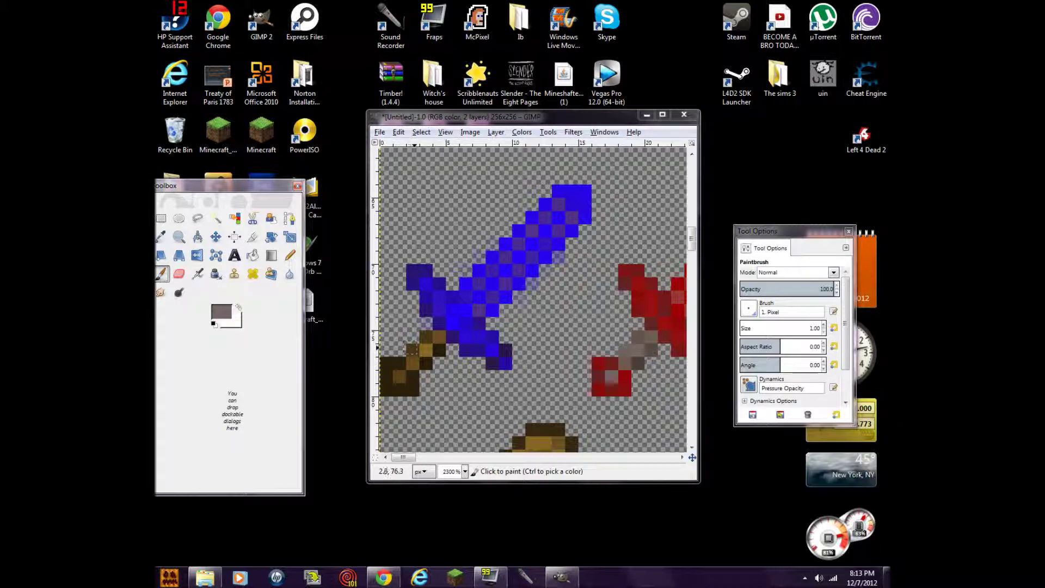
pyautogui.click(413, 356)
pyautogui.click(427, 363)
pyautogui.click(427, 337)
pyautogui.click(438, 337)
pyautogui.click(440, 350)
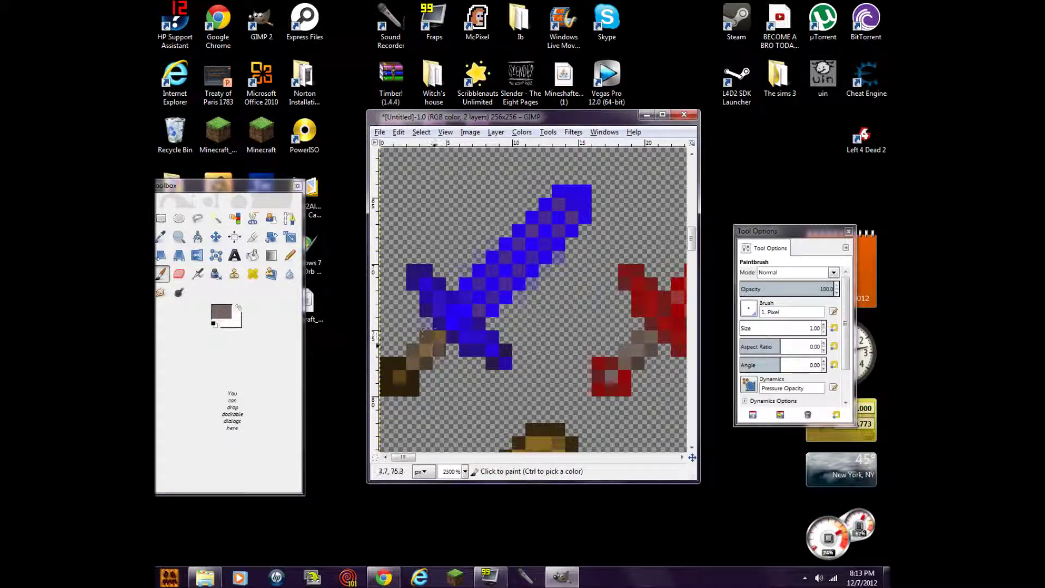
pyautogui.moveTo(425, 353); pyautogui.dragTo(422, 363)
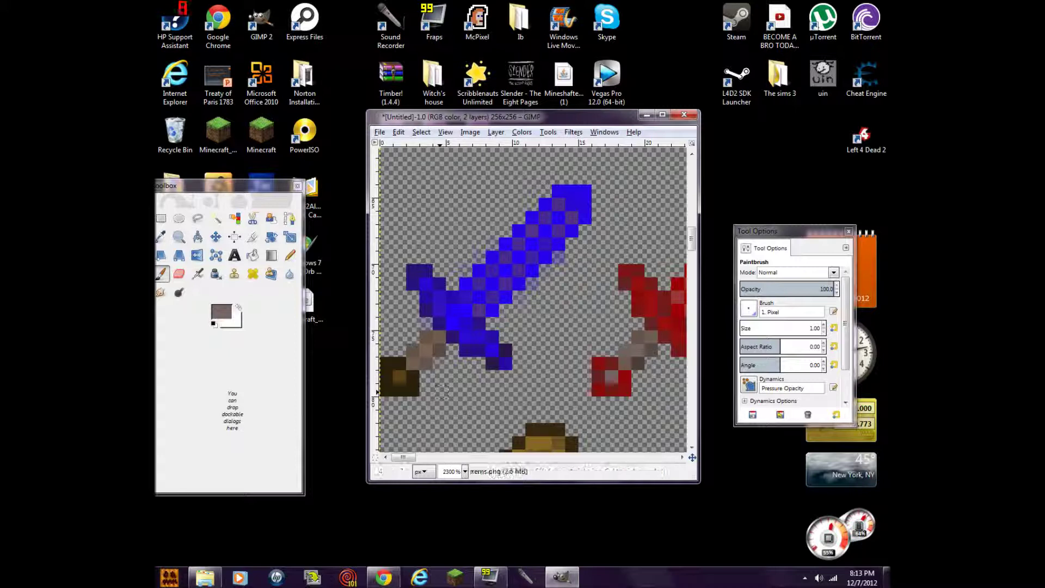
# - Sample the blue from the blue sword's crossguard and paint over the brown outer pixels of its pommel
pyautogui.click(161, 236)
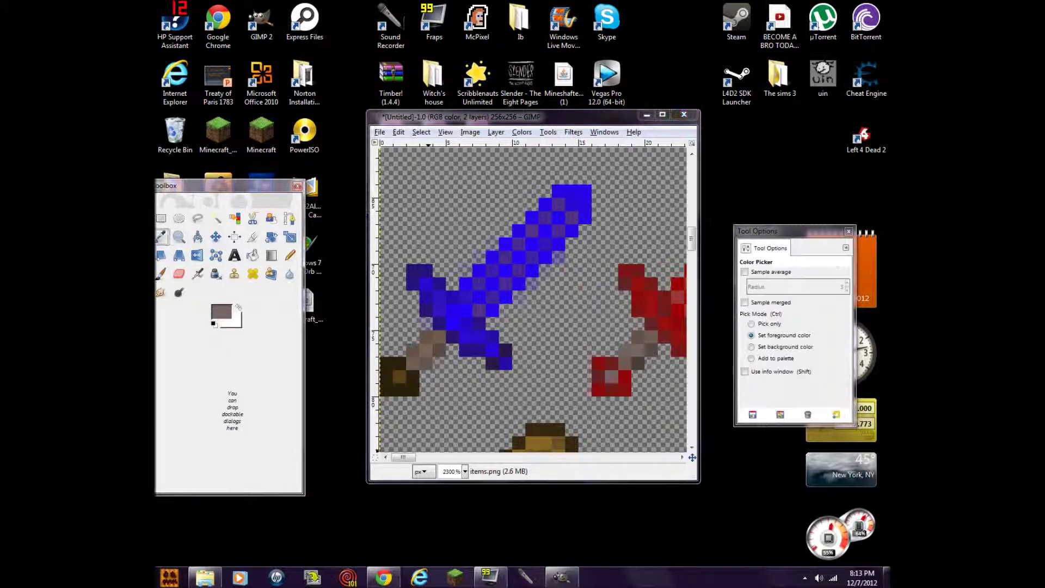
pyautogui.click(454, 326)
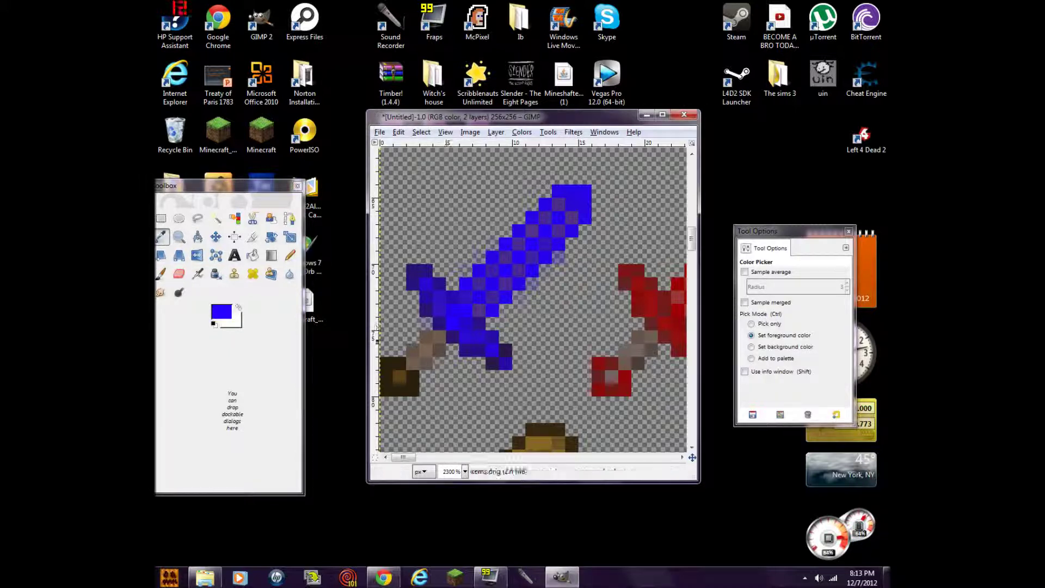
pyautogui.click(161, 273)
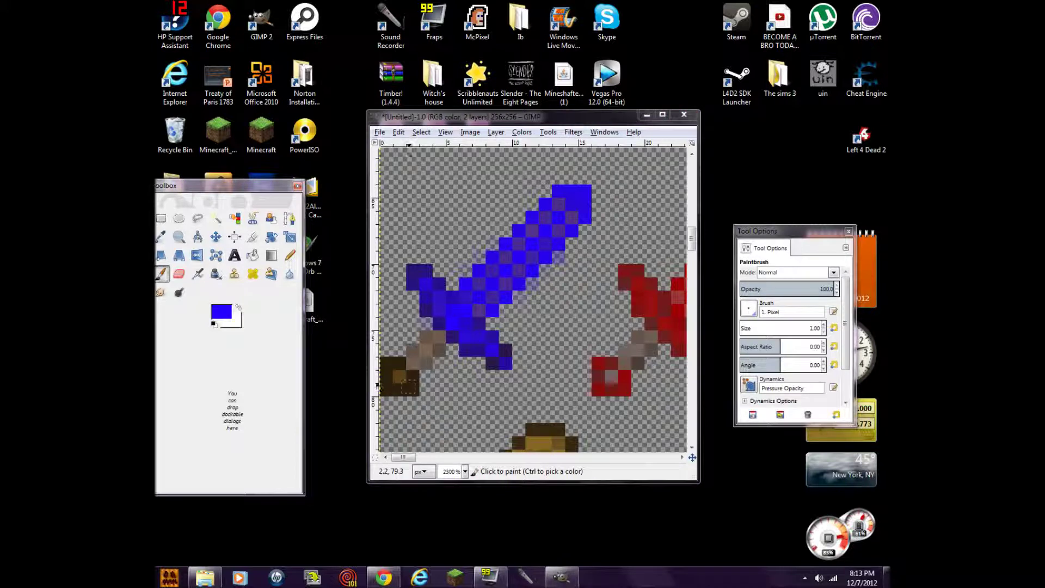
pyautogui.click(410, 388)
pyautogui.moveTo(410, 381); pyautogui.dragTo(398, 390)
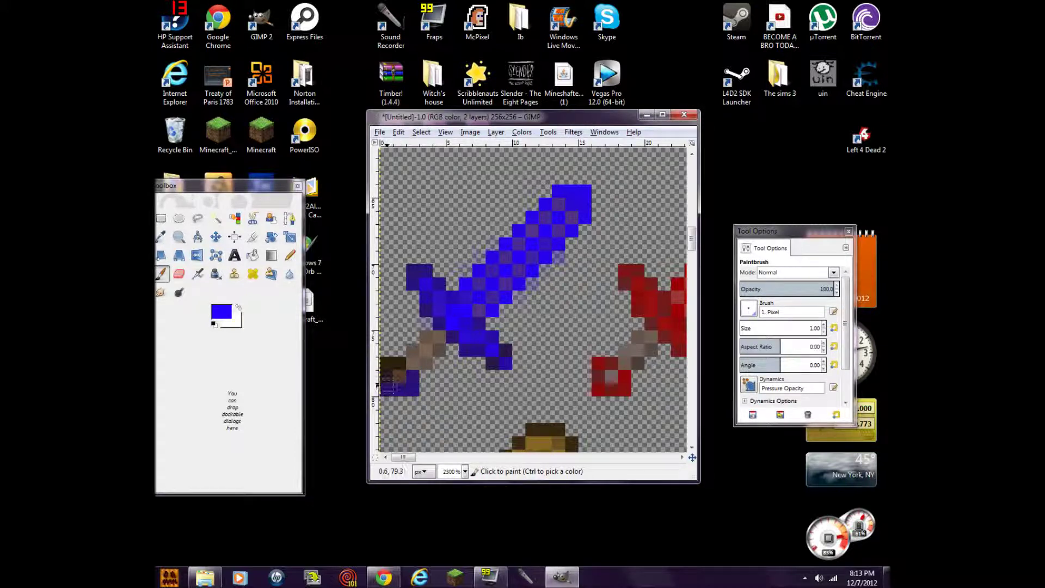
pyautogui.click(392, 362)
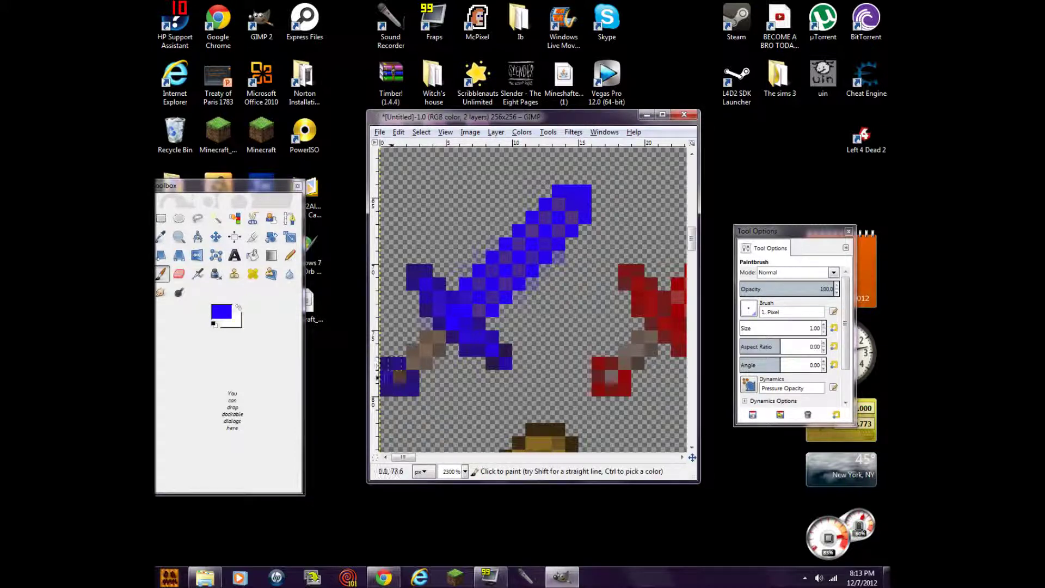
# - Sample the grey from the red sword and fill the blue sword's center pommel pixel with the Pencil
pyautogui.press('o')
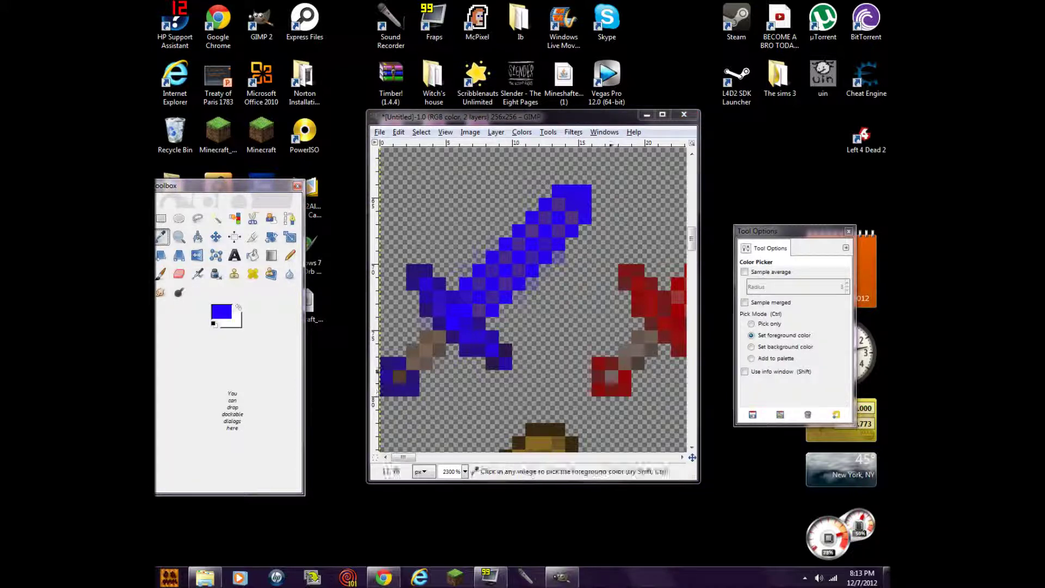
pyautogui.click(378, 375)
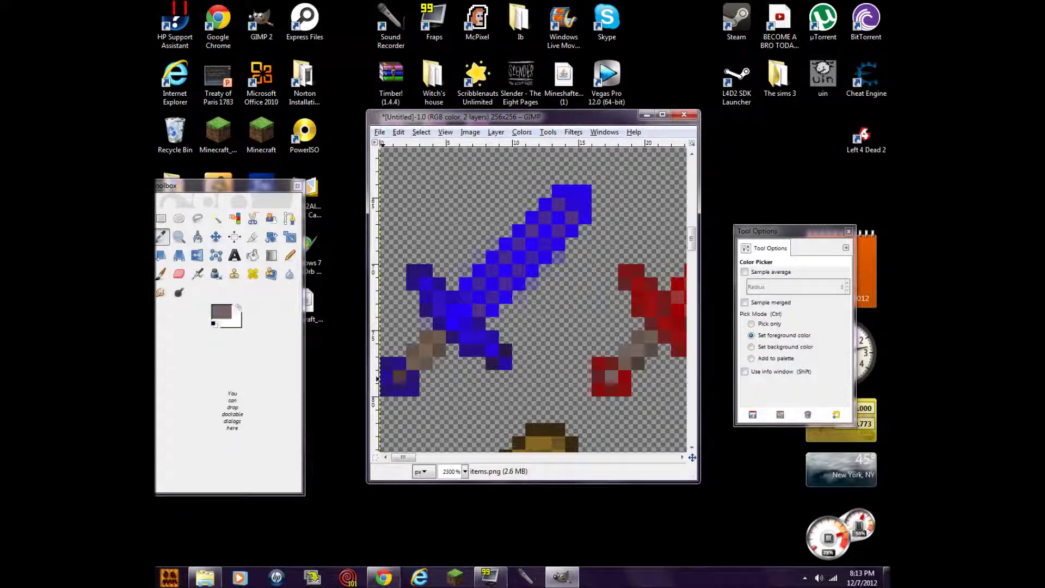
pyautogui.press('n')
pyautogui.click(399, 377)
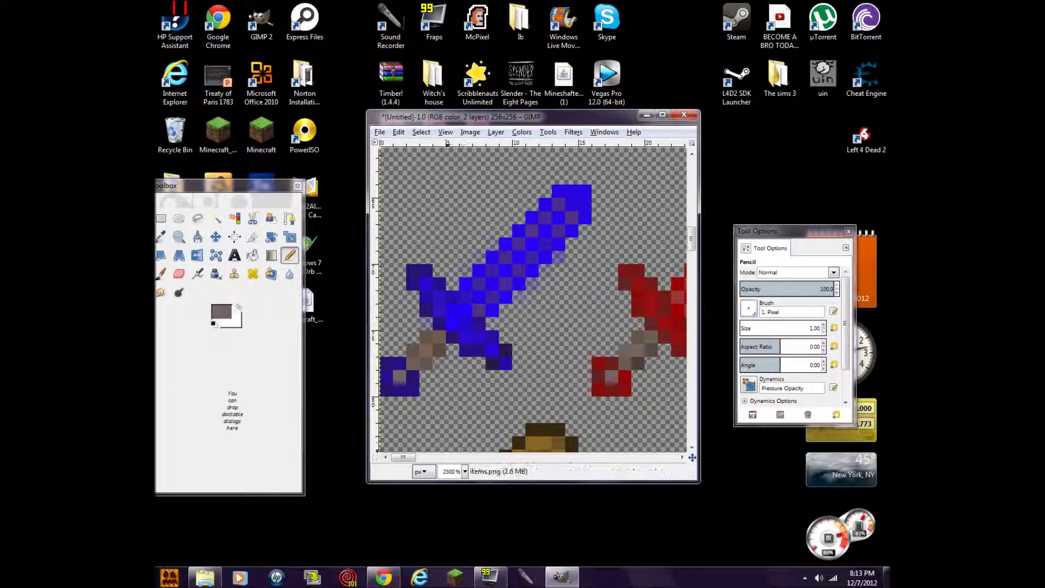
pyautogui.moveTo(405, 457); pyautogui.dragTo(411, 457)
pyautogui.hscroll(3, 533, 299)
pyautogui.hscroll(-6, 532, 300)
pyautogui.click(398, 132)
pyautogui.click(380, 132)
pyautogui.click(380, 132)
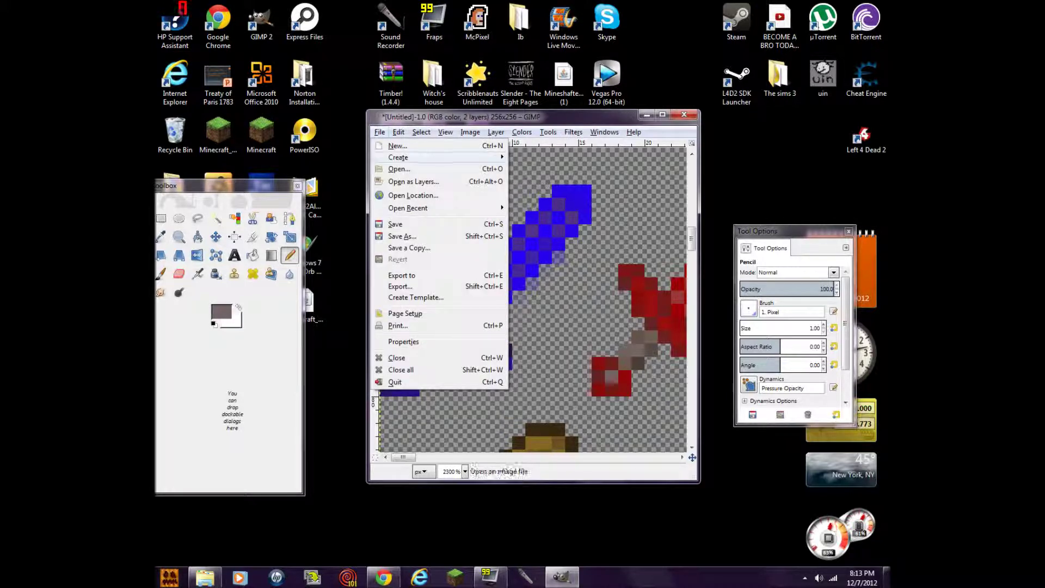
pyautogui.press('Escape')
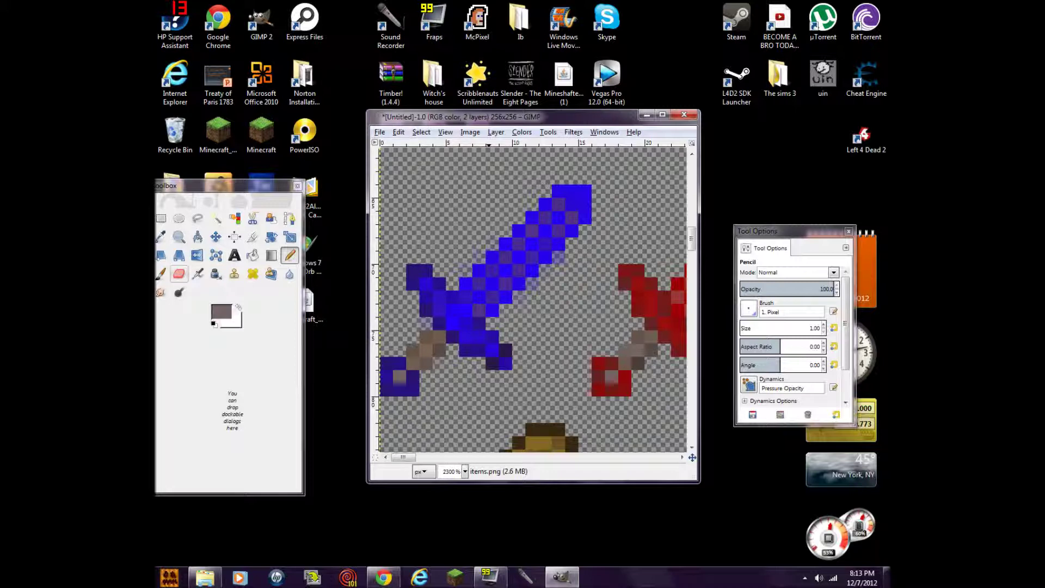
# - Erase single pixels diagonally along the blue sword's crossguard, from its upper end toward the center
pyautogui.click(178, 273)
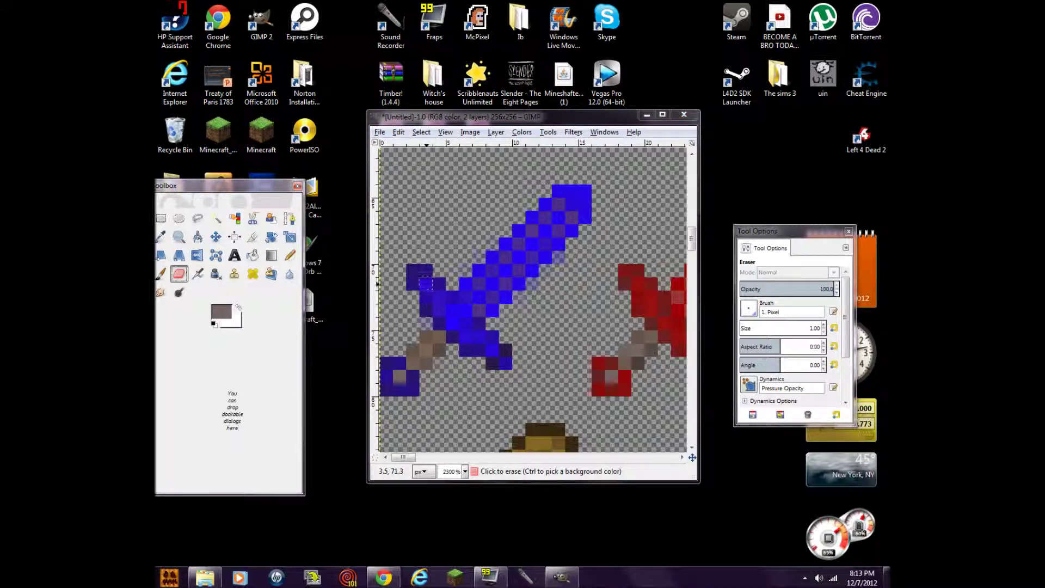
pyautogui.click(427, 284)
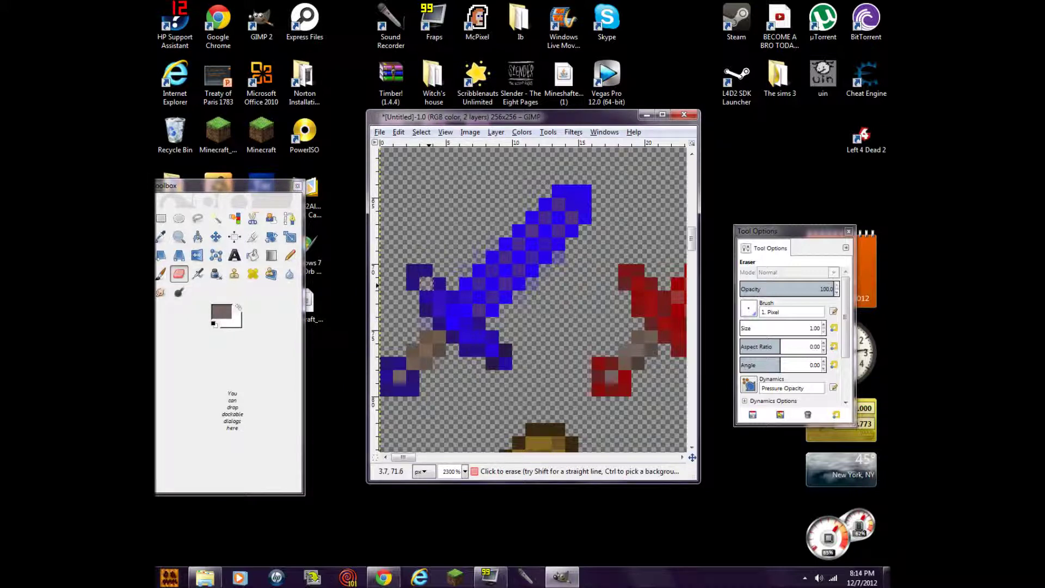
pyautogui.click(454, 311)
pyautogui.click(467, 325)
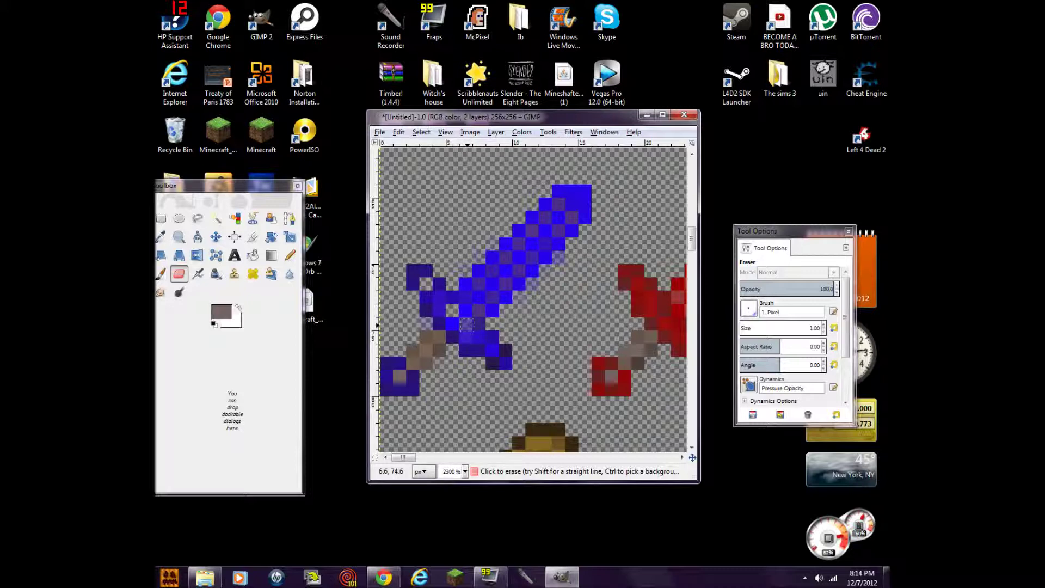
# - Undo the last erasing at the center of the blue sword's crossguard
pyautogui.click(470, 330)
pyautogui.press('ctrl')
pyautogui.hotkey('ctrl', 'z')
pyautogui.hotkey('ctrl', 'z')
pyautogui.hotkey('ctrl', 'z')
pyautogui.hotkey('ctrl', 'z')
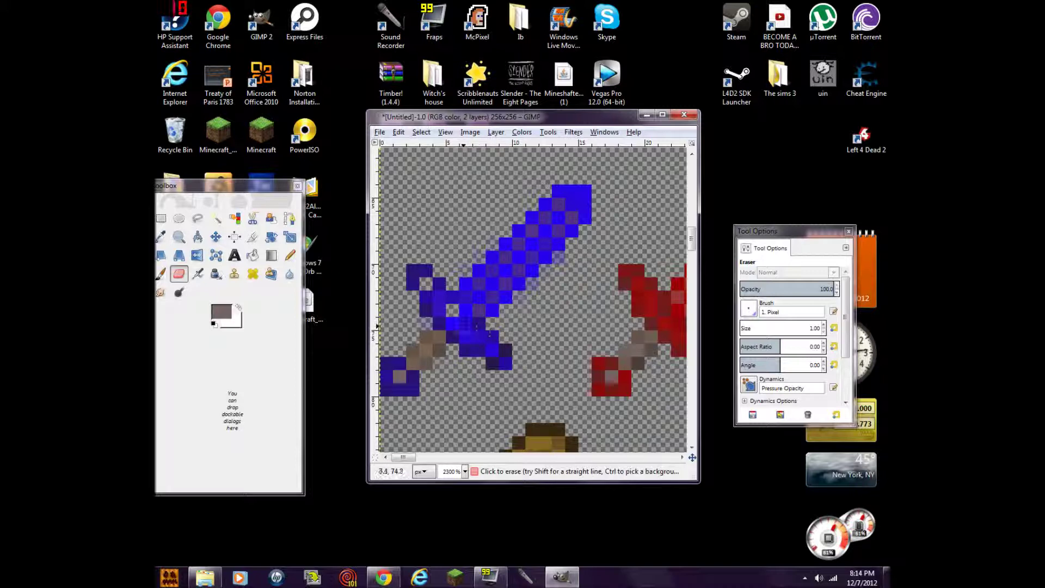
# - Erase one pixel at the center and one near the lower end of the blue sword's crossguard
pyautogui.click(467, 323)
pyautogui.hotkey('ctrl', 'z')
pyautogui.click(466, 323)
pyautogui.click(492, 350)
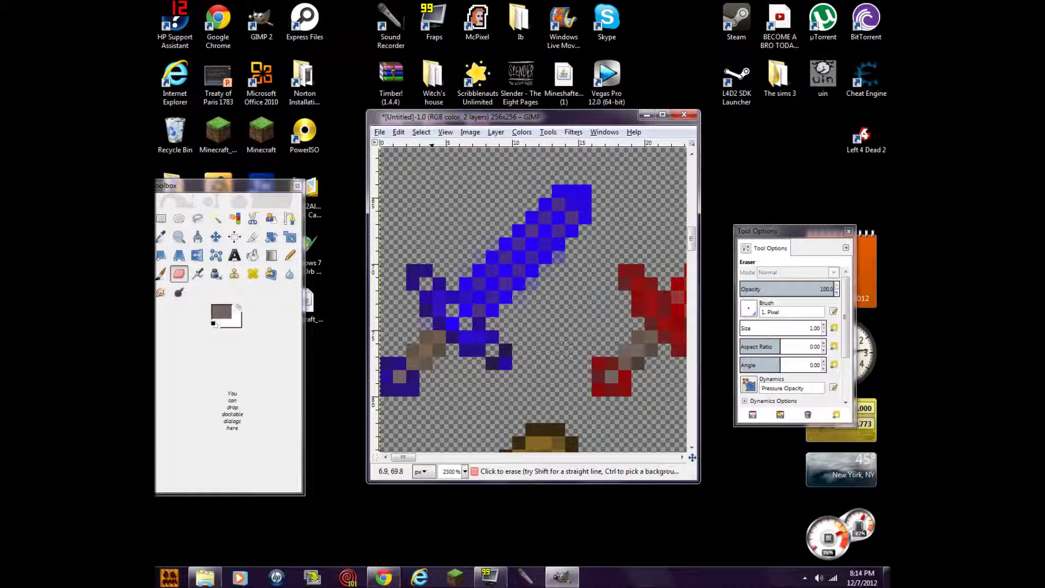
# - Set up an export of the image named items.png in the Desktop folder
pyautogui.click(161, 274)
pyautogui.click(379, 133)
pyautogui.press('Down')
pyautogui.press('Down')
pyautogui.press('Down')
pyautogui.press('Down')
pyautogui.press('Down')
pyautogui.press('Down')
pyautogui.press('Down')
pyautogui.press('Down')
pyautogui.press('Down')
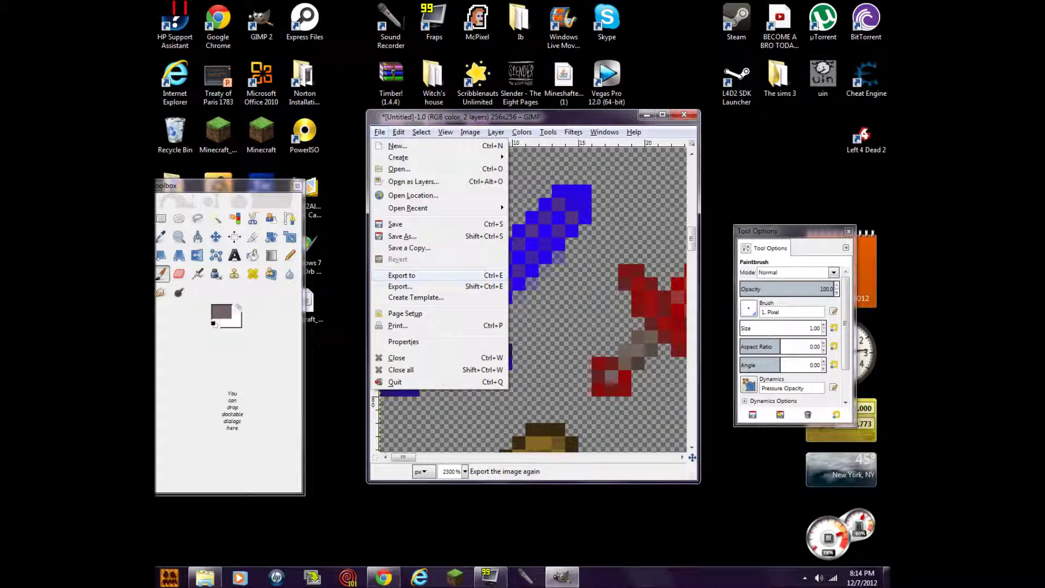
pyautogui.press('Return')
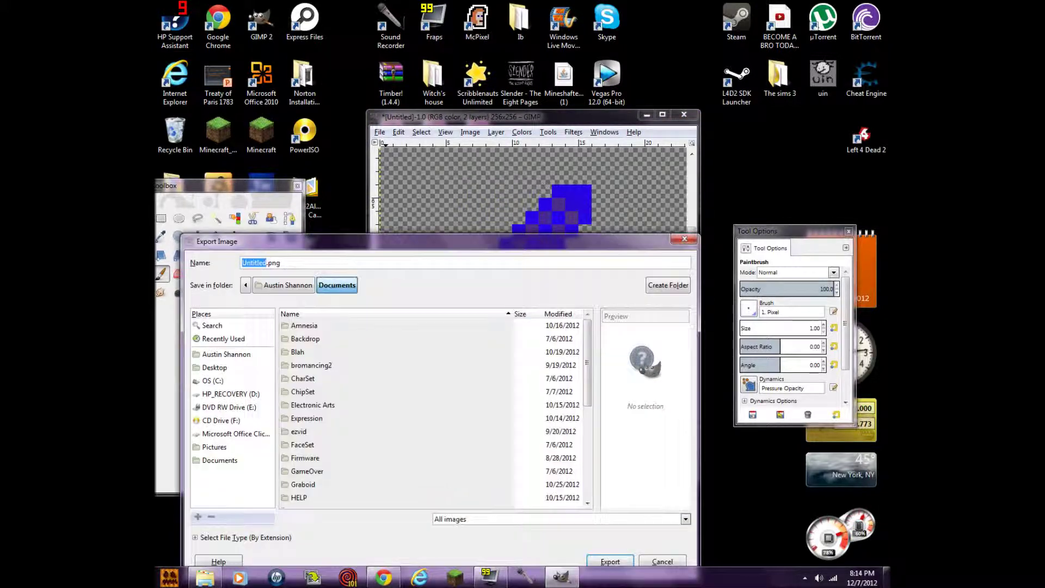
pyautogui.write('it')
pyautogui.click(215, 368)
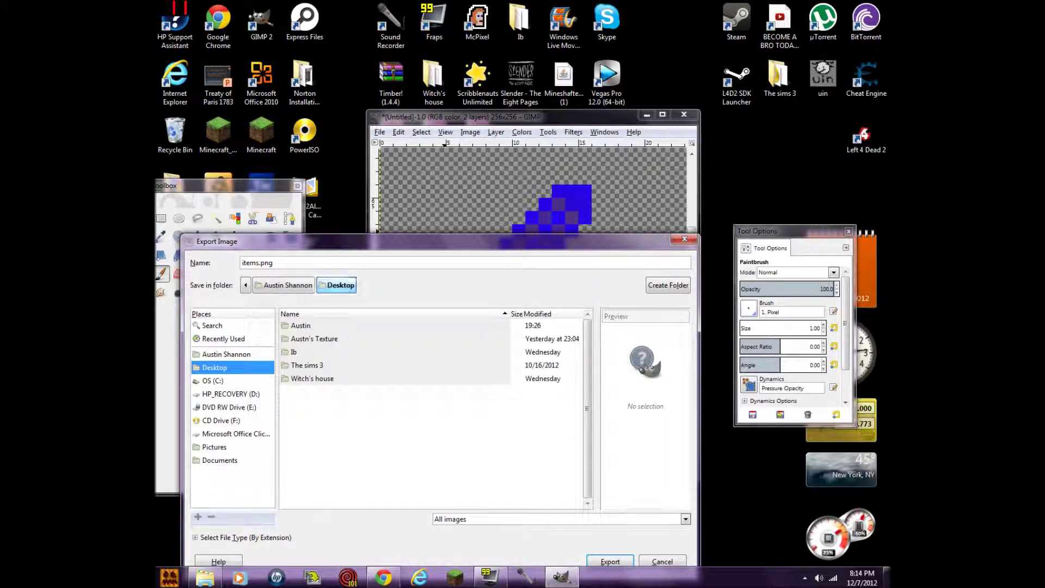
# - Complete the PNG export of the item texture sheet with compression level 9 and the other preset options
pyautogui.moveTo(386, 241); pyautogui.dragTo(477, 126)
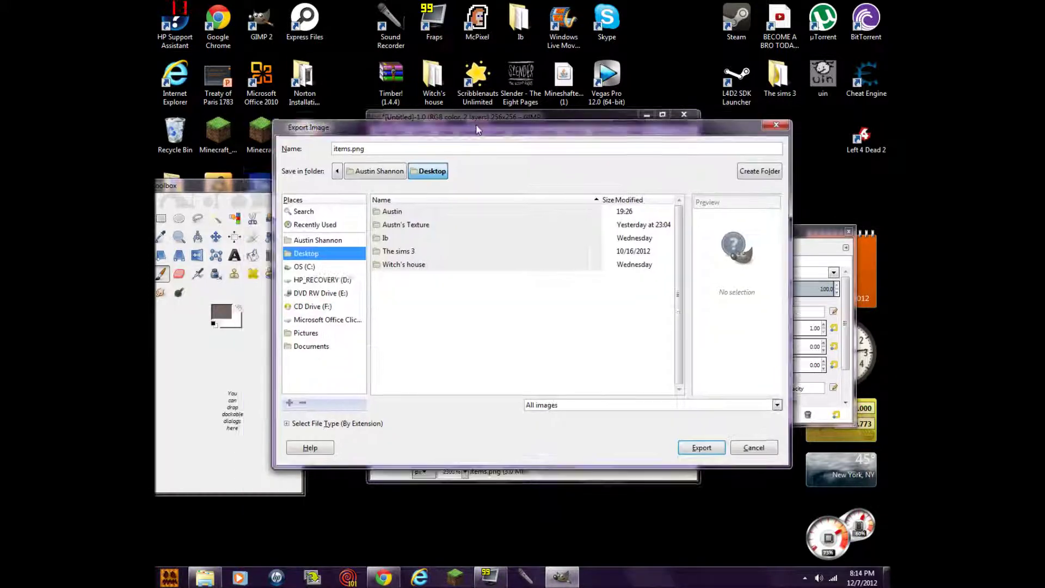
pyautogui.click(701, 447)
pyautogui.press('Return')
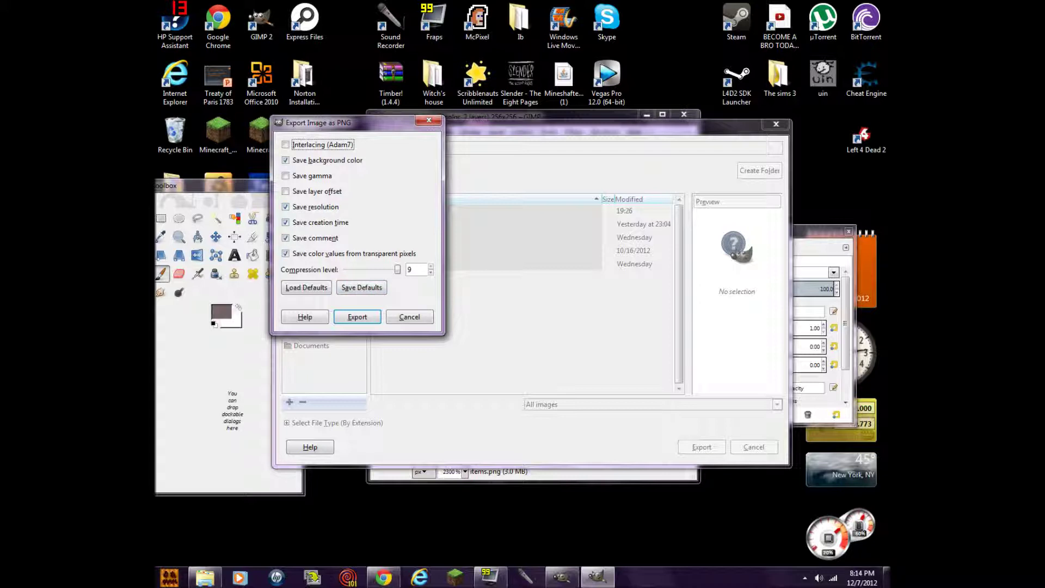
pyautogui.press('Return')
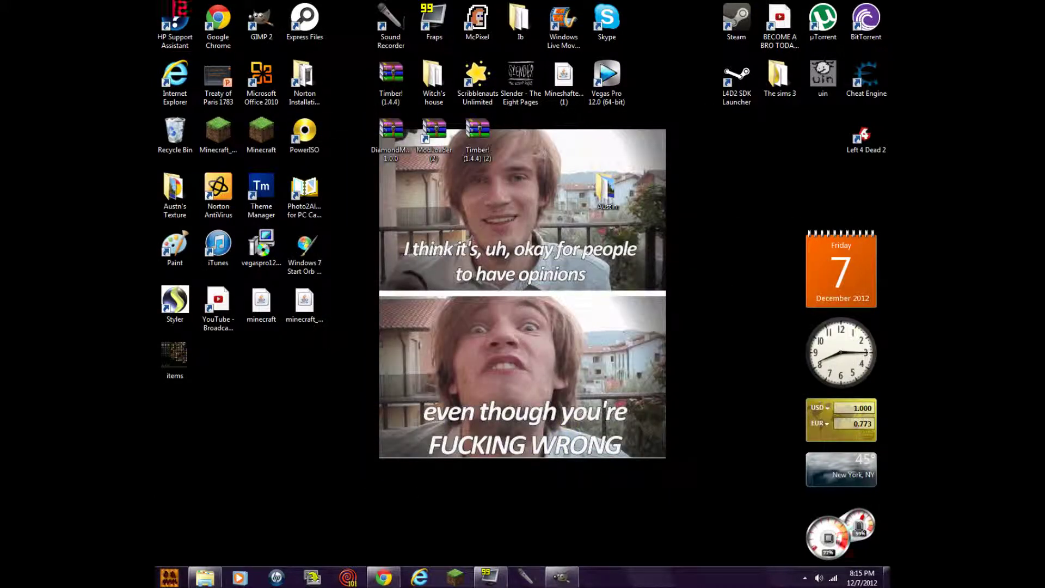
# - Switch to Windows Explorer and move items.png from the desktop into the texture pack's gui folder, replacing the existing file
pyautogui.moveTo(174, 354); pyautogui.dragTo(434, 248)
pyautogui.click(482, 272)
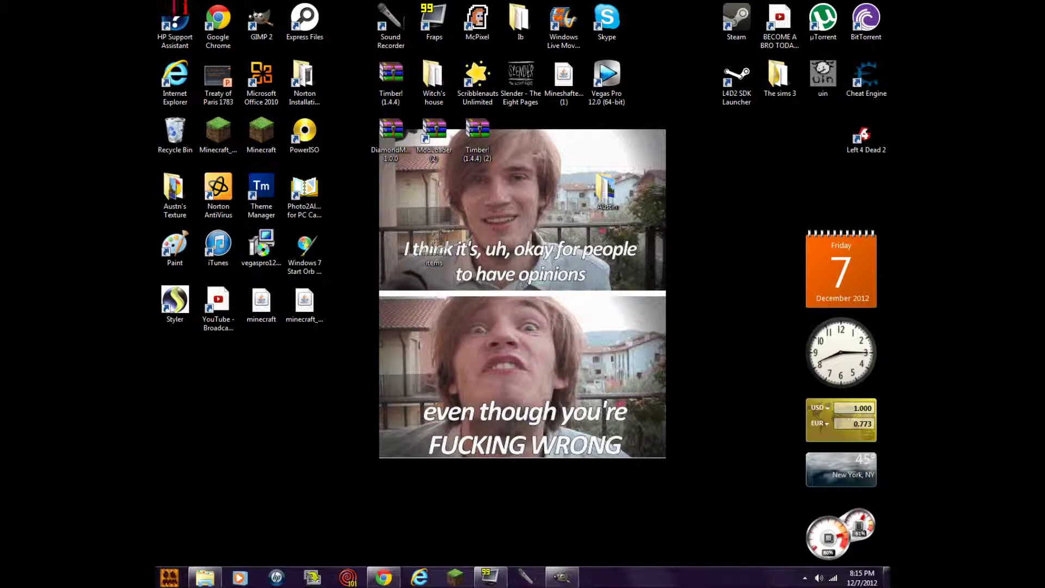
pyautogui.click(204, 578)
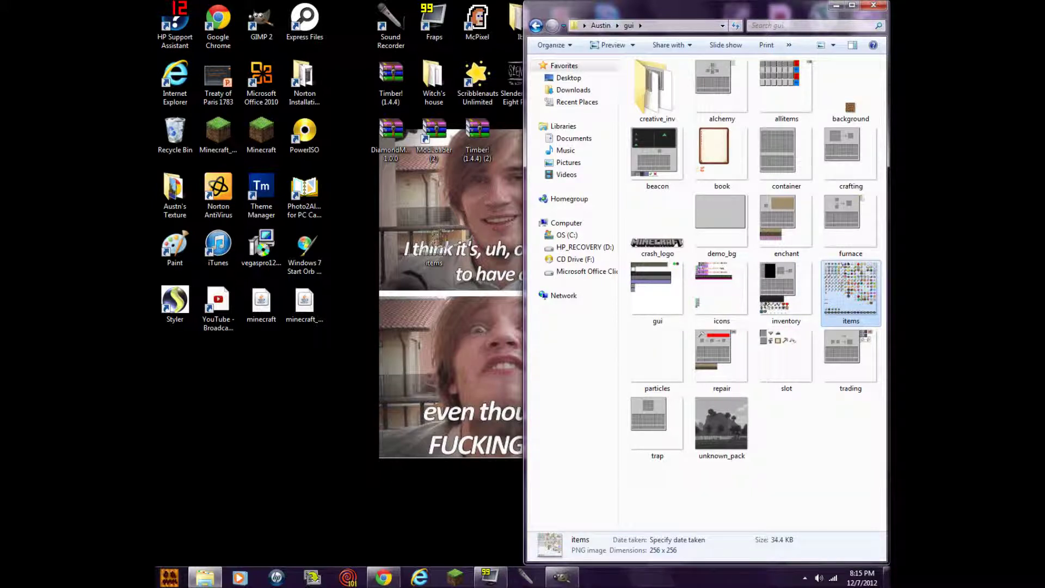
pyautogui.moveTo(433, 246); pyautogui.dragTo(842, 306)
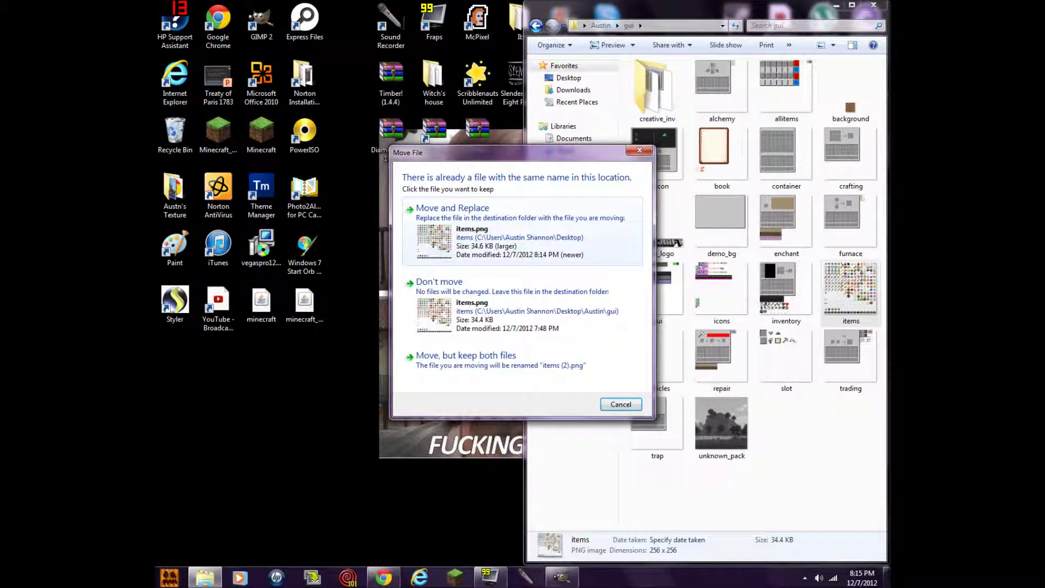
pyautogui.click(522, 231)
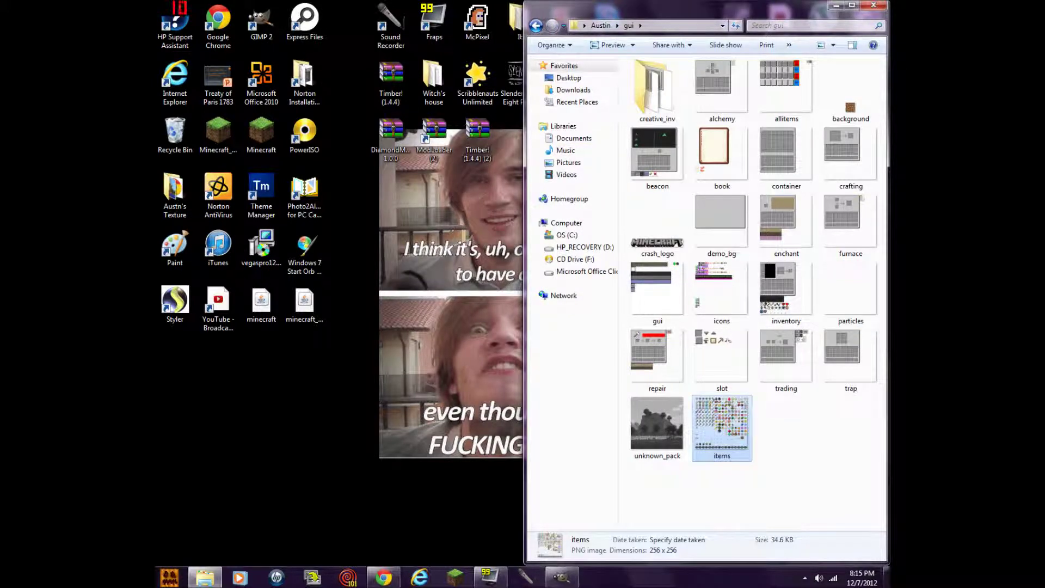
# - Open the replaced items image in Windows Photo Viewer, examine the recolored swords up close, and close the viewer
pyautogui.click(751, 576)
pyautogui.doubleClick(722, 427)
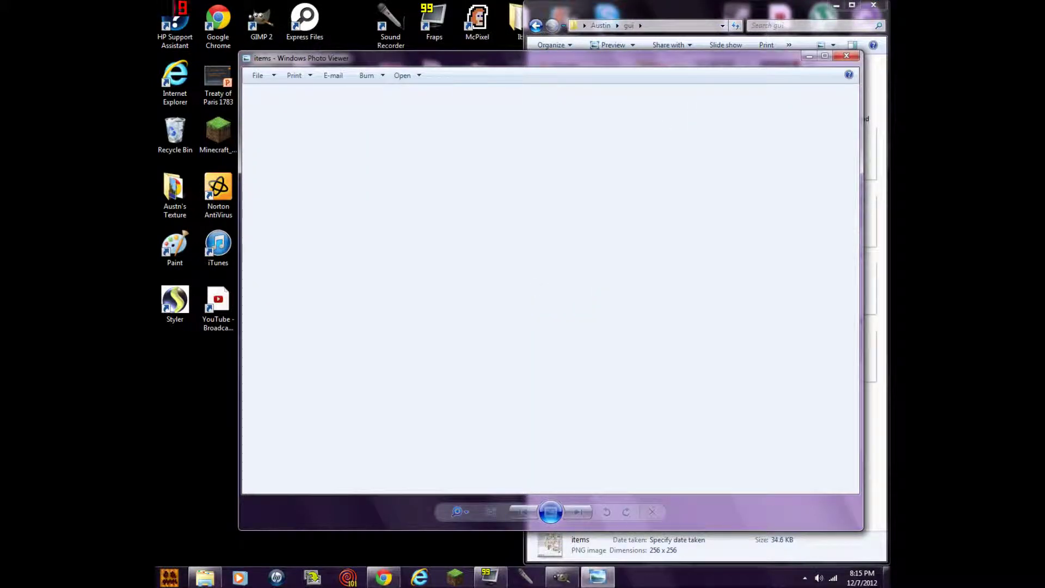
pyautogui.click(457, 512)
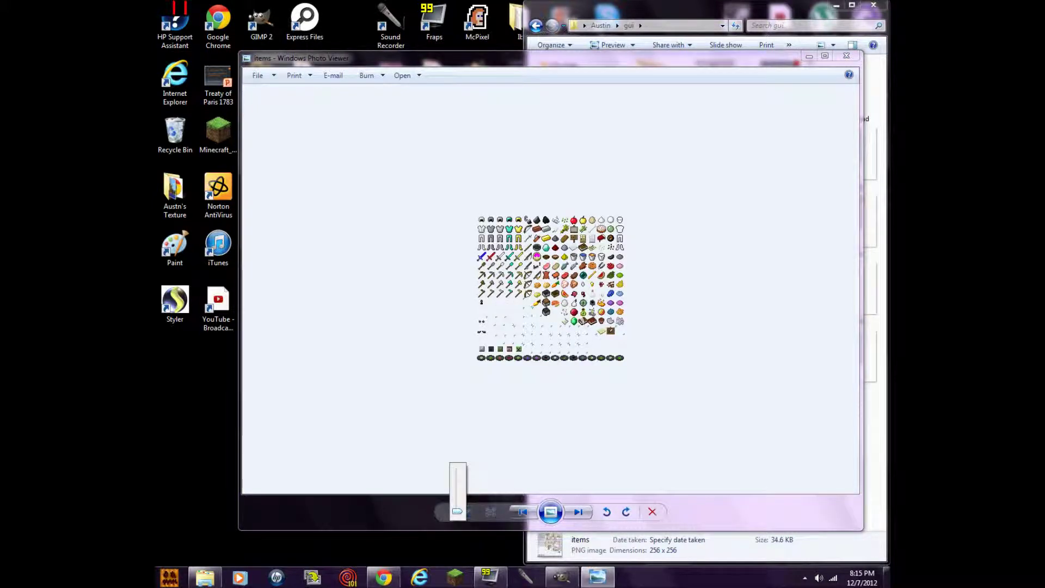
pyautogui.moveTo(457, 499); pyautogui.dragTo(450, 501)
pyautogui.click(450, 512)
pyautogui.moveTo(435, 305); pyautogui.dragTo(546, 361)
pyautogui.moveTo(694, 281); pyautogui.dragTo(694, 335)
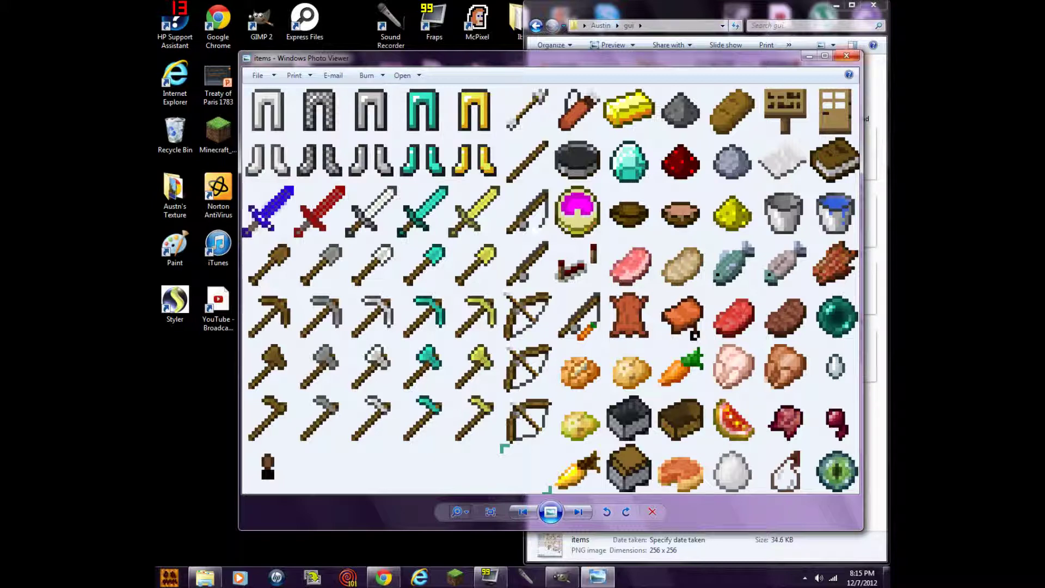
pyautogui.click(846, 55)
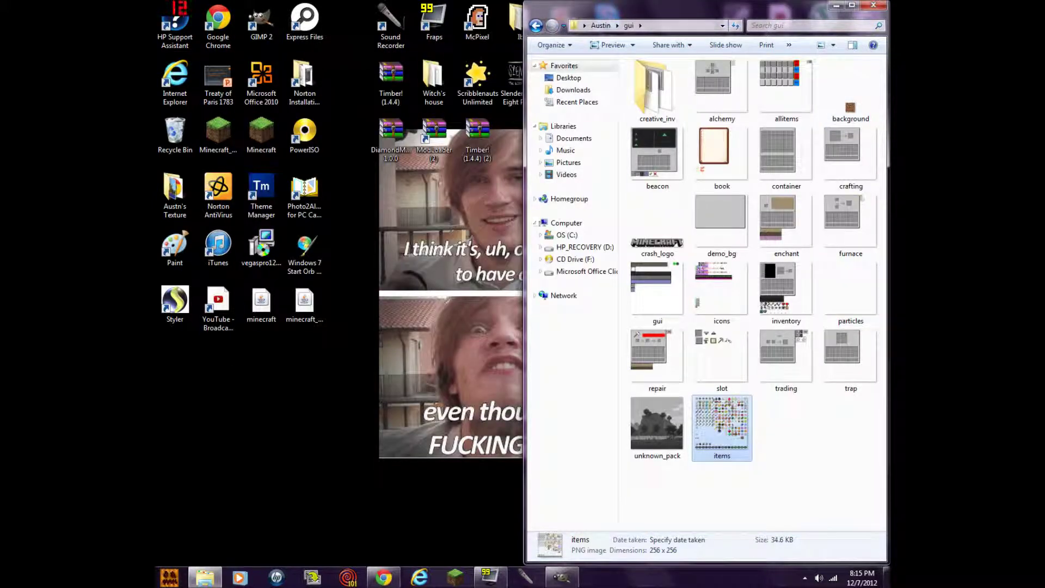
# - Return to the texture pack's main folder and open the .minecraft bin folder in a second window through %appdata%
pyautogui.click(536, 26)
pyautogui.press('BackSpace')
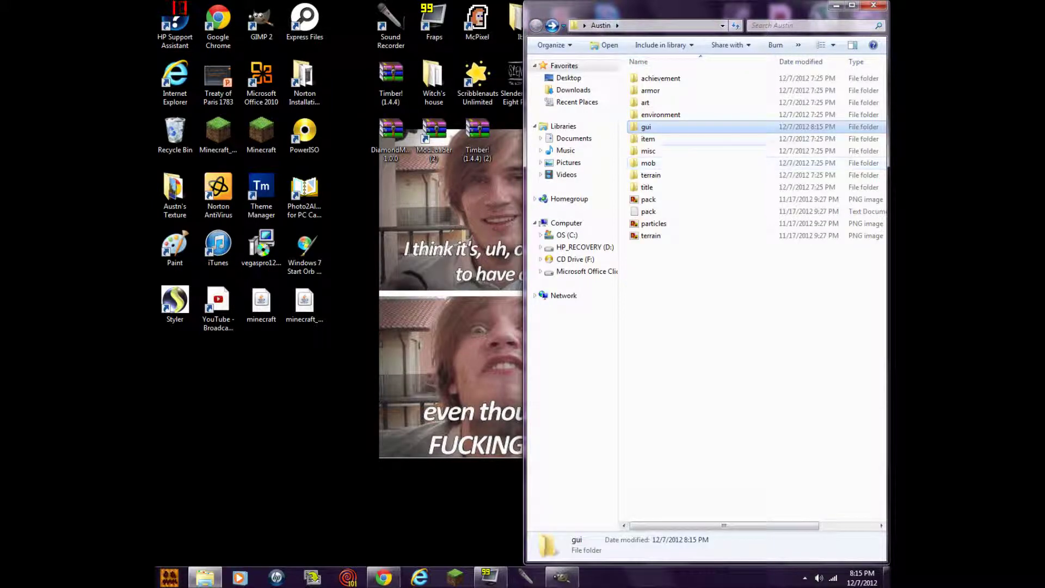
pyautogui.press('super')
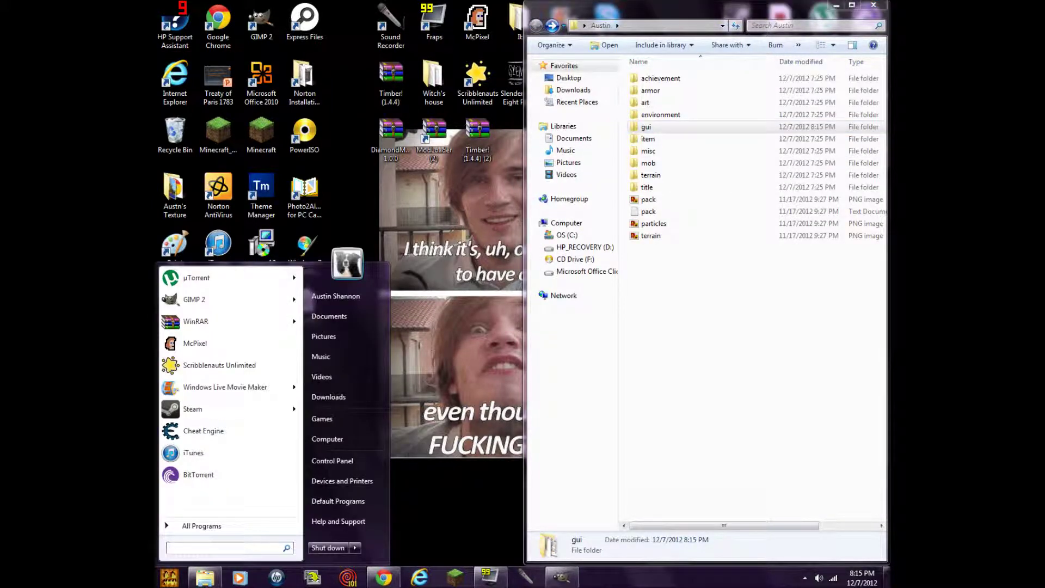
pyautogui.write('%ap')
pyautogui.write('data%')
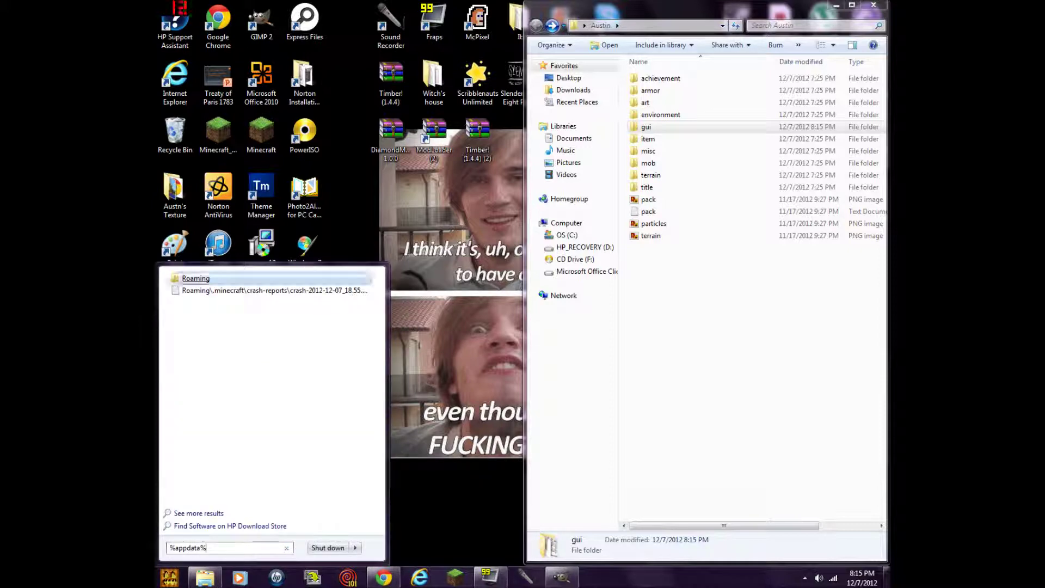
pyautogui.press('Return')
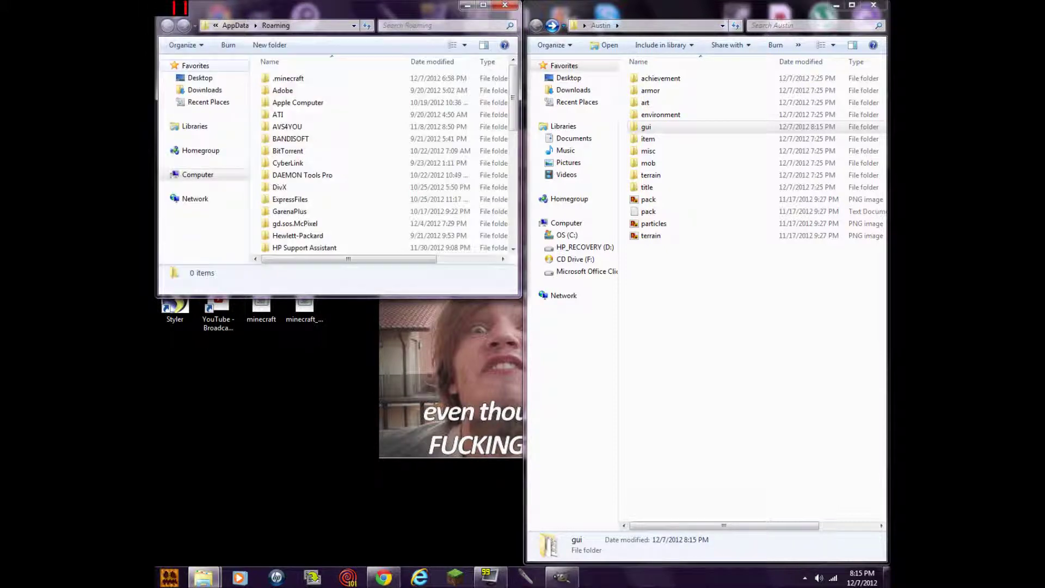
pyautogui.press('Return')
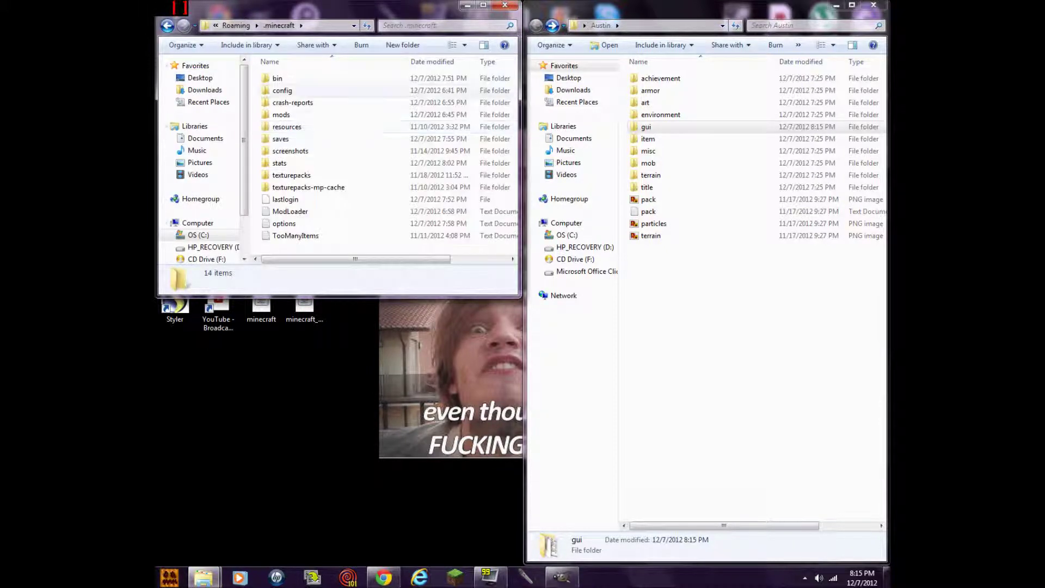
pyautogui.doubleClick(278, 78)
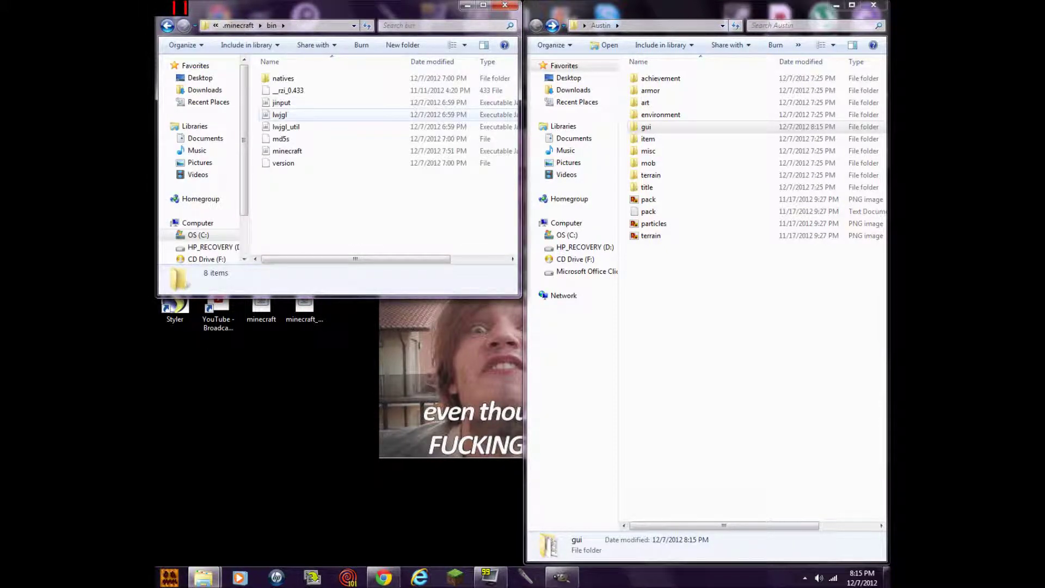
# - Open minecraft.jar from the bin folder as a WinRAR archive and place its window beside the texture pack folder
pyautogui.rightClick(293, 149)
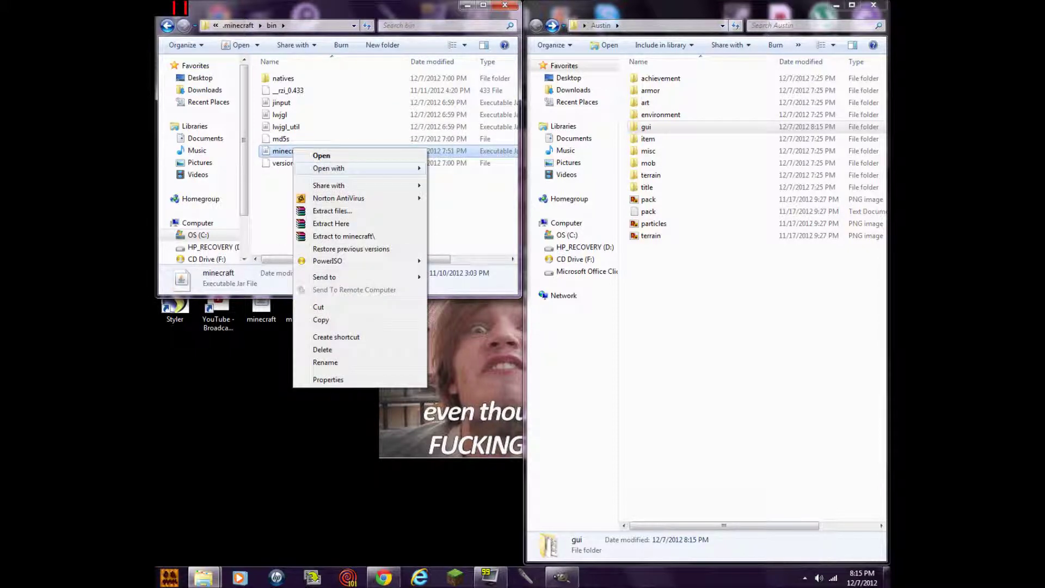
pyautogui.moveTo(329, 168)
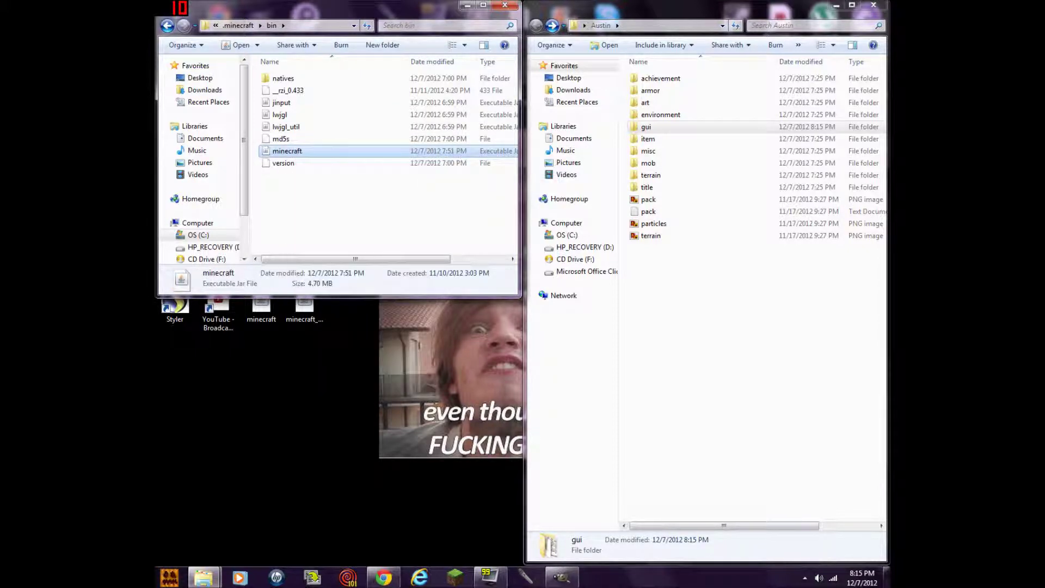
pyautogui.click(505, 5)
pyautogui.doubleClick(434, 81)
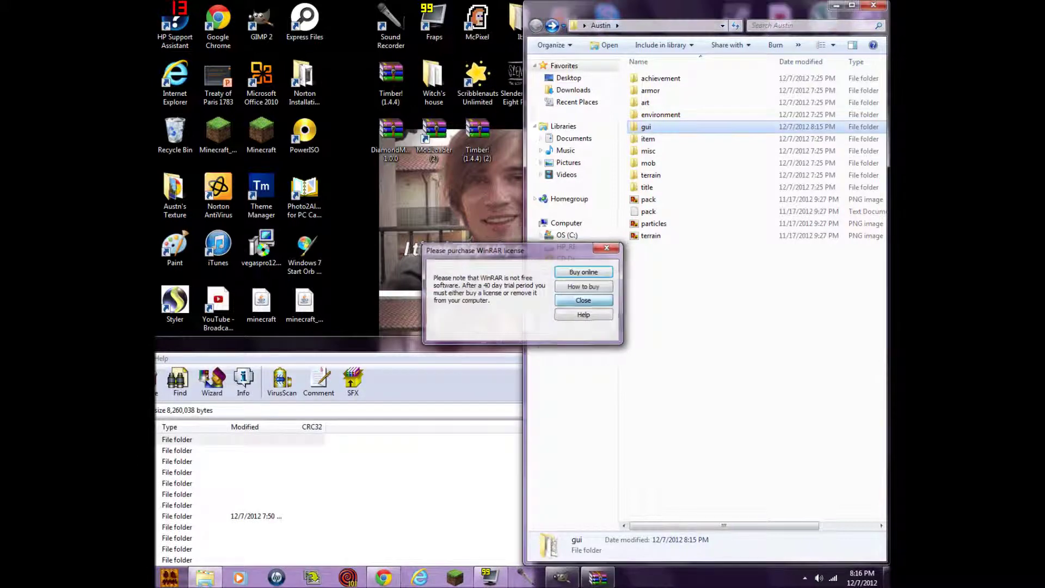
pyautogui.moveTo(438, 347); pyautogui.dragTo(156, 294)
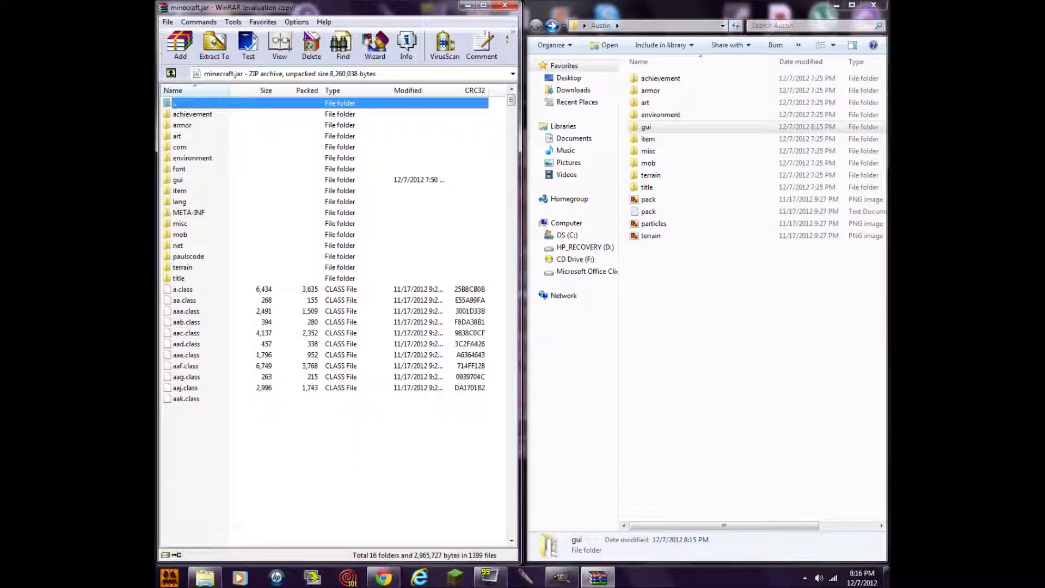
# - Add the texture pack's gui folder to minecraft.jar with the Add and replace files update mode, and close the archive
pyautogui.click(178, 180)
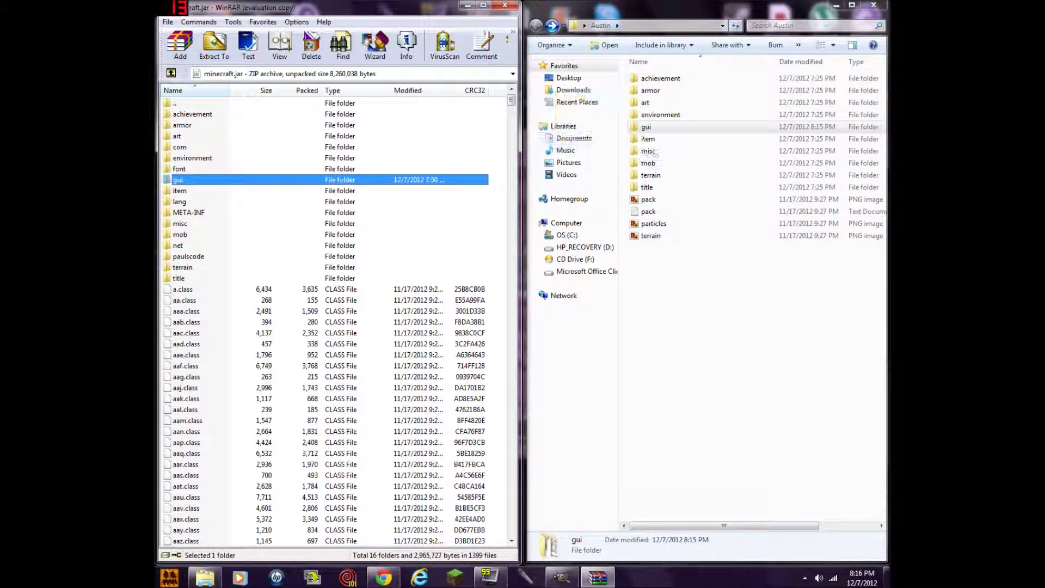
pyautogui.moveTo(646, 127); pyautogui.dragTo(348, 190)
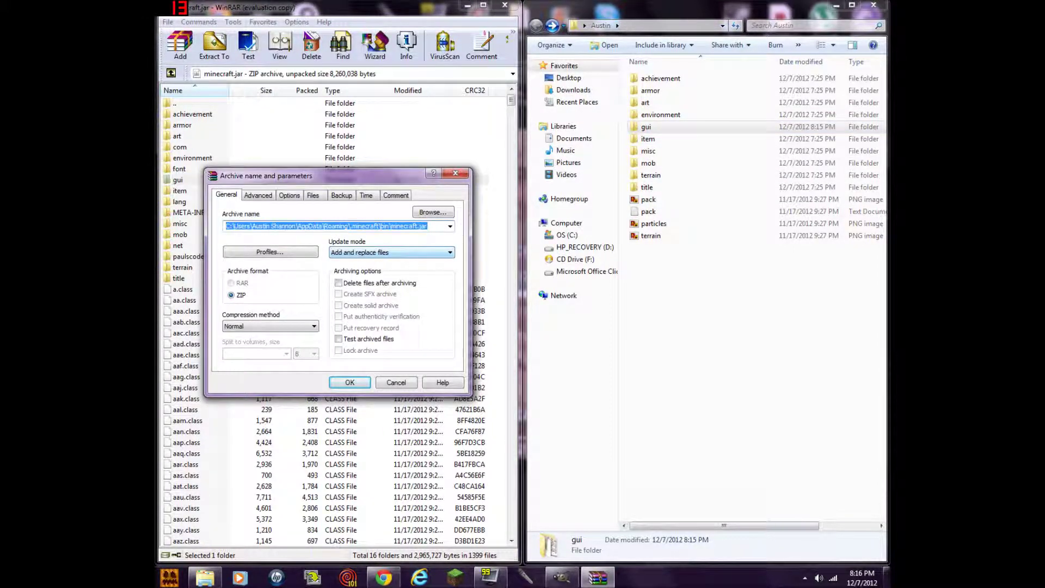
pyautogui.click(349, 382)
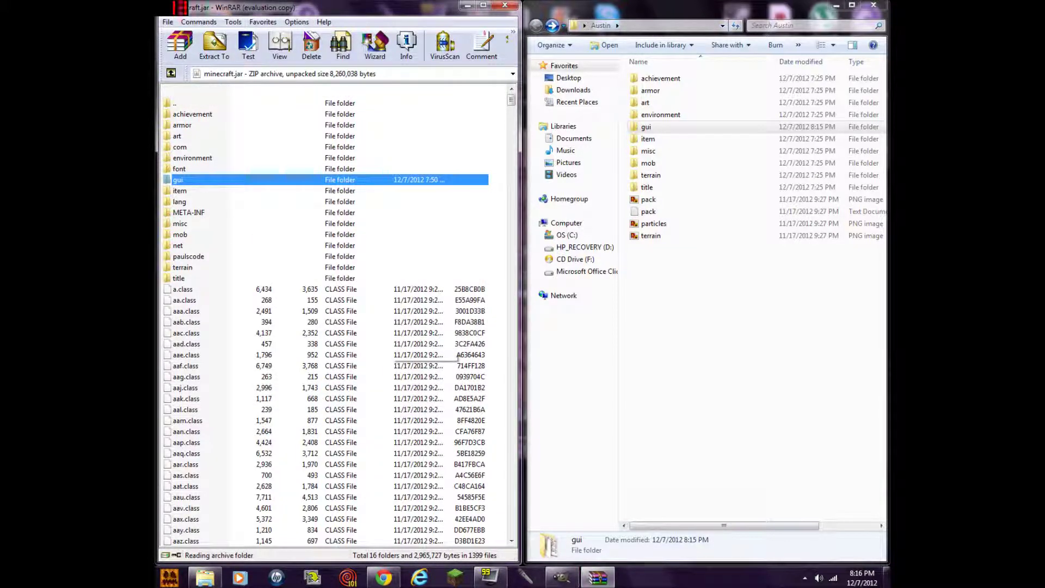
pyautogui.click(505, 6)
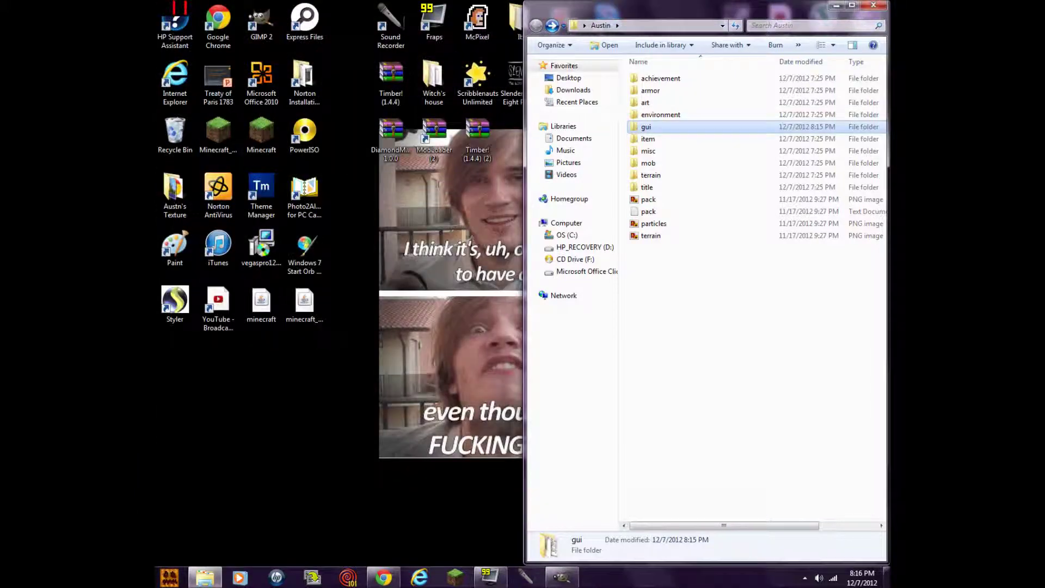
# - Close the texture pack folder and search the computer for "minesh" to launch Minecraft
pyautogui.click(874, 5)
pyautogui.hotkey('alt', 'F4')
pyautogui.press('super')
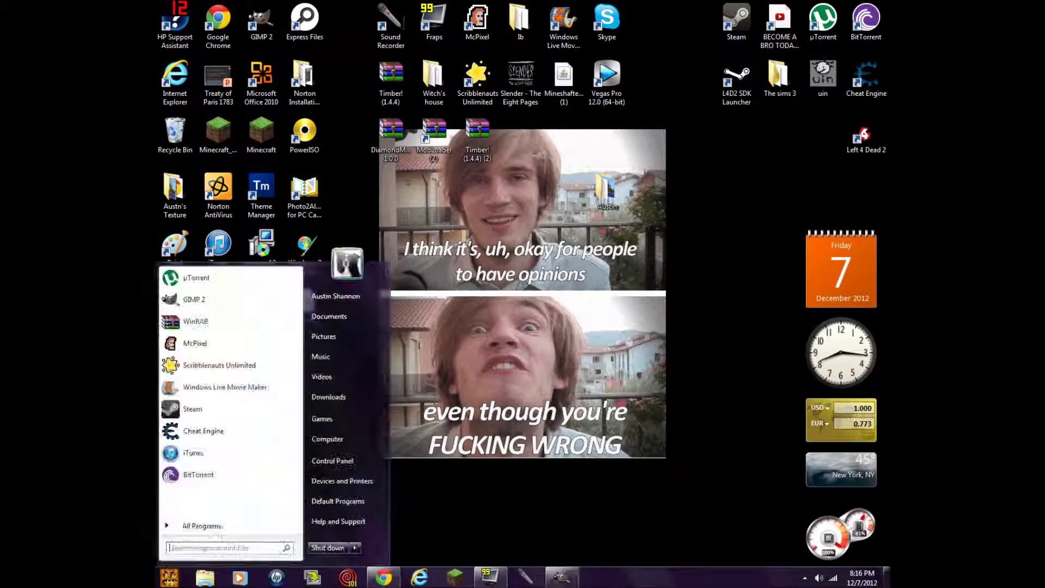
pyautogui.write('minesh')
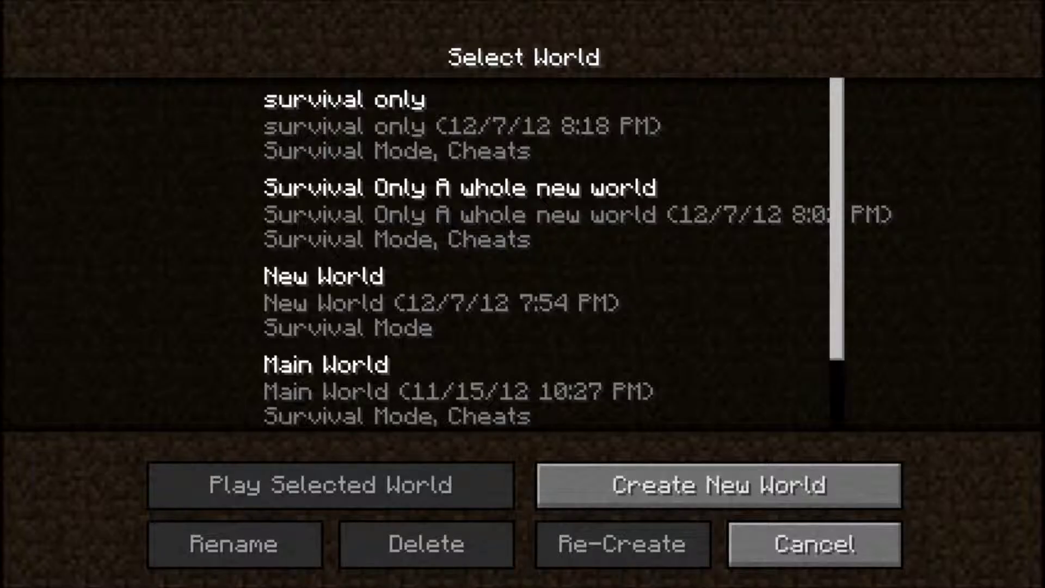
# - Load the "survival only" world and equip the blue sword from the hotbar
pyautogui.click(525, 126)
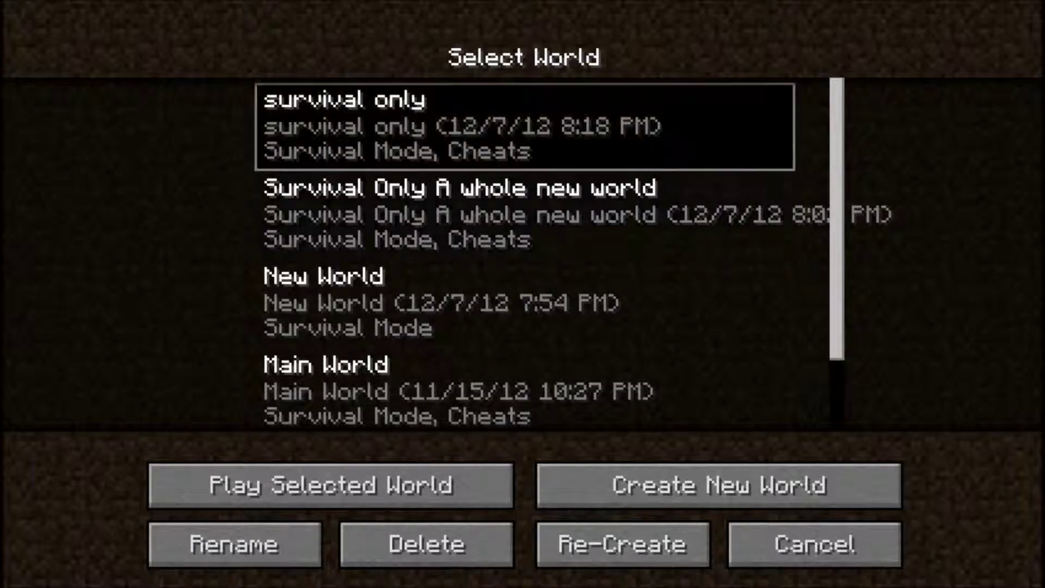
pyautogui.click(331, 485)
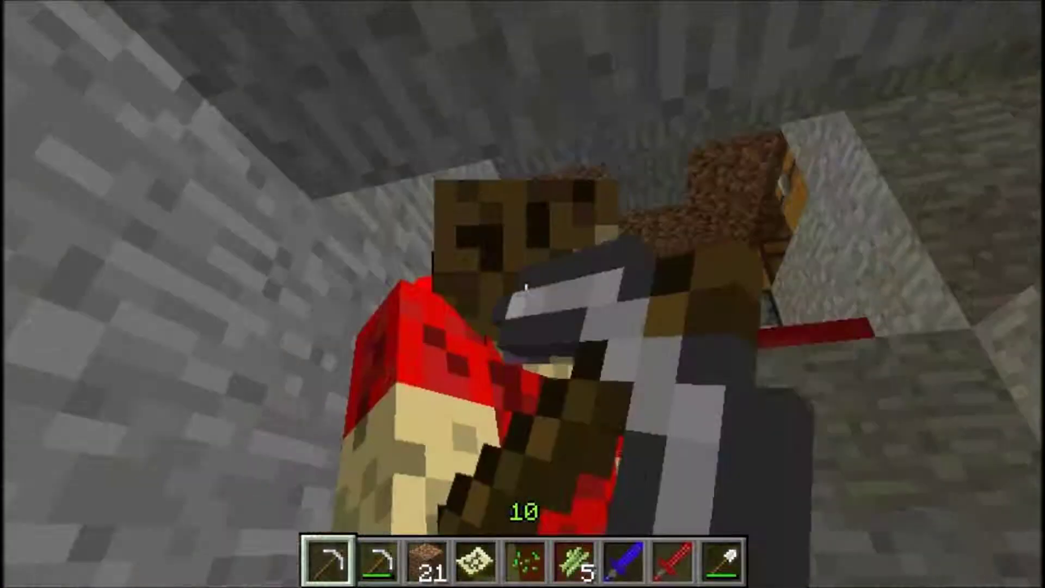
pyautogui.scroll(3, 523, 294)
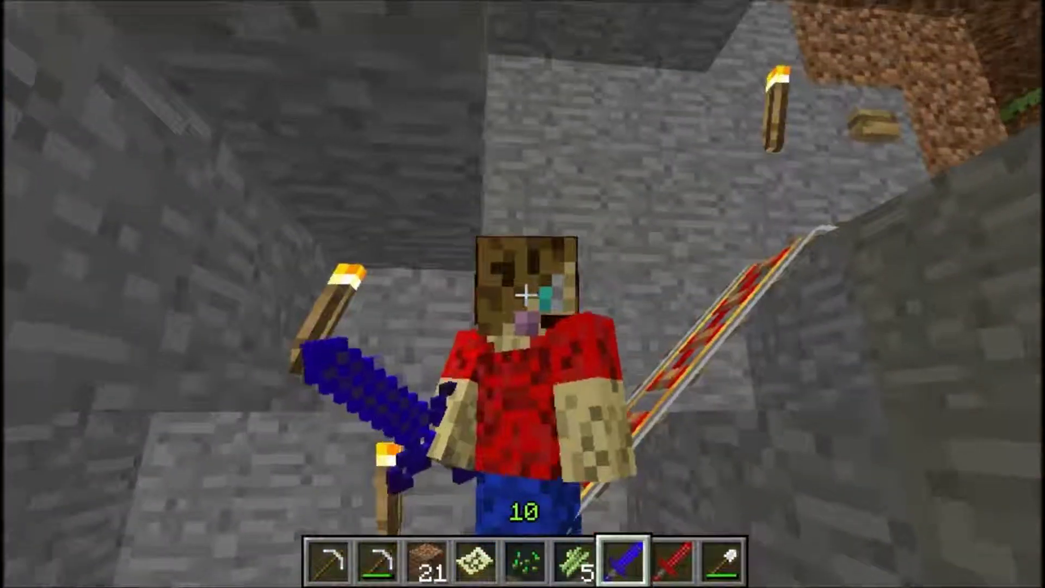
# - Block and swing with the blue sword to examine its recolored texture on the character from several angles
pyautogui.rightClick(526, 295)
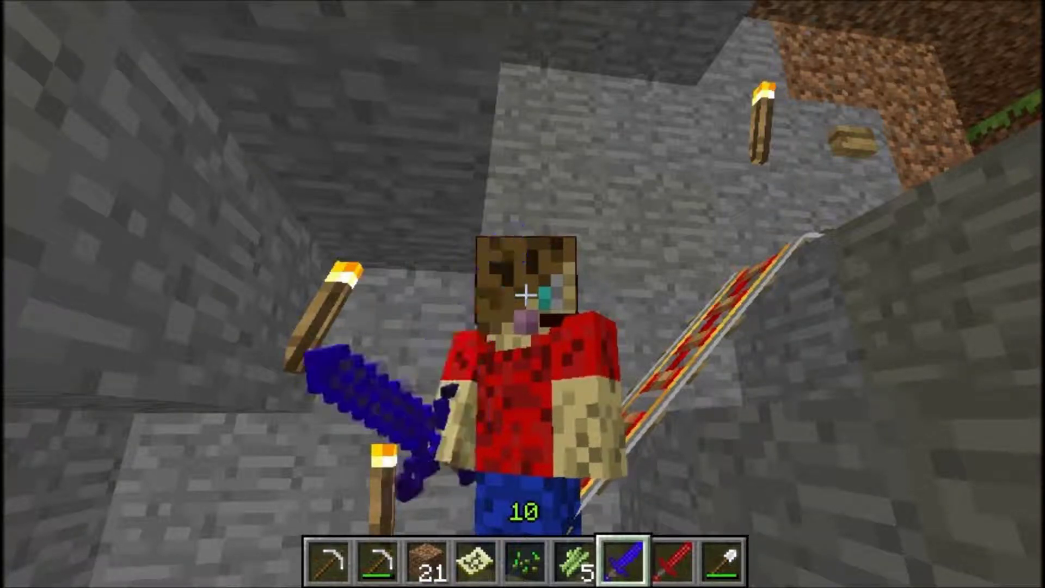
pyautogui.click(525, 294)
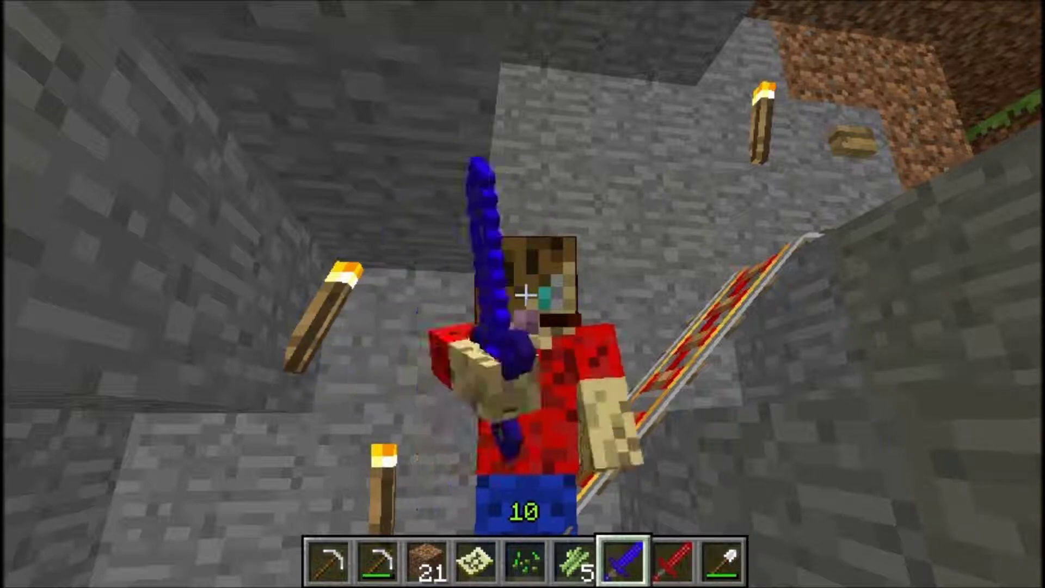
pyautogui.click(526, 294)
pyautogui.click(526, 294)
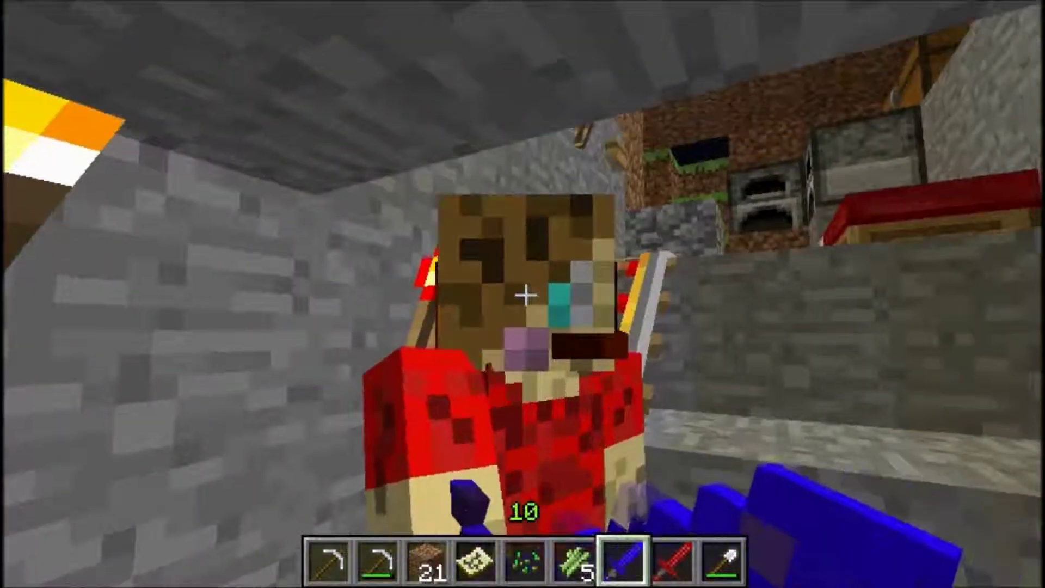
pyautogui.click(525, 295)
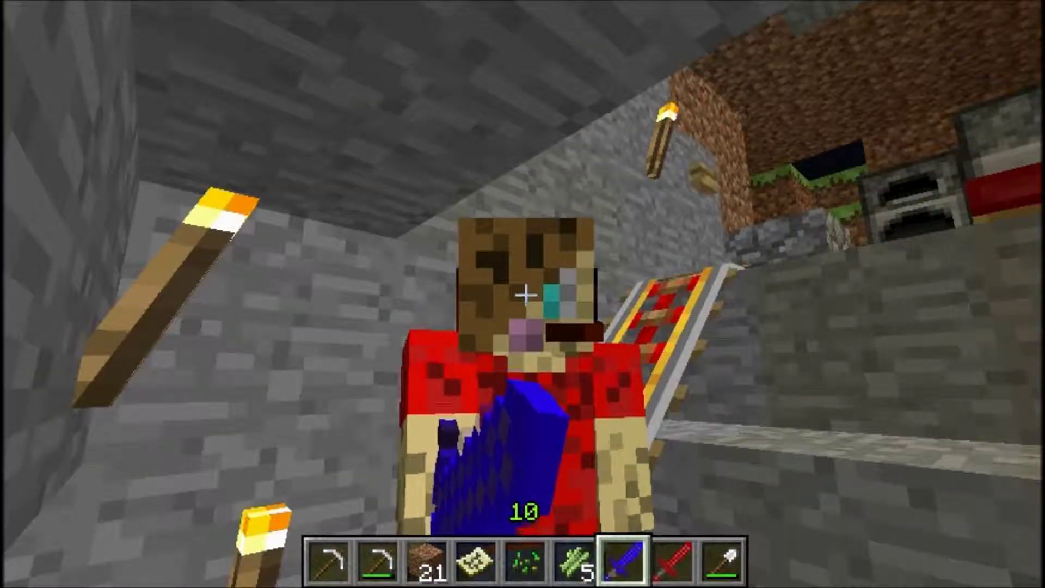
pyautogui.click(524, 294)
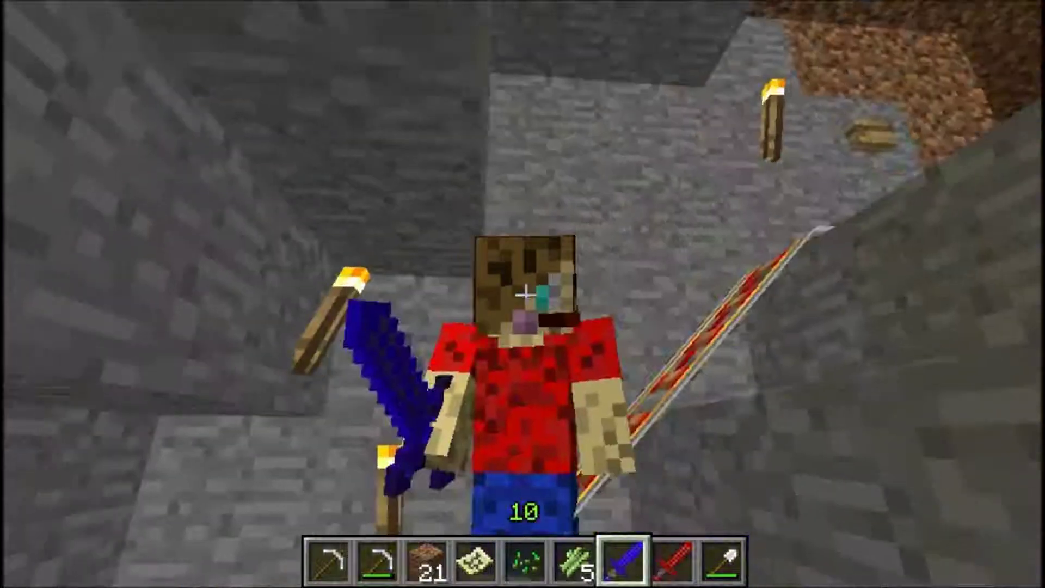